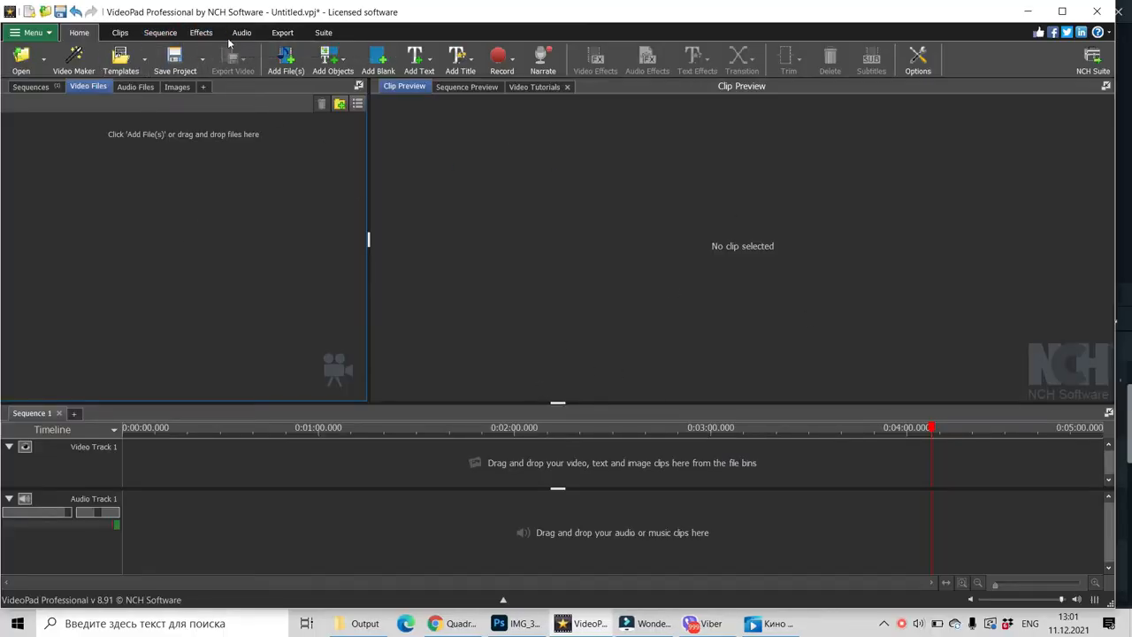
Import the video "Error Exit play mode to save the scene.mp4" and place it at the start of the timeline
{"action": "left_click", "coordinate": [286, 60]}
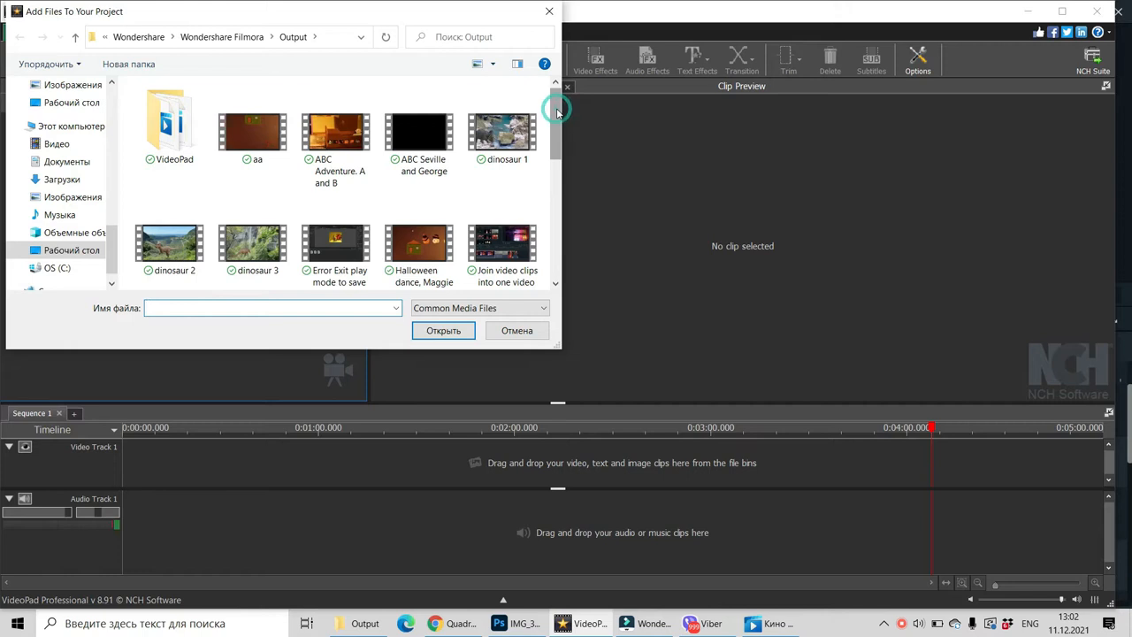
{"action": "left_click", "coordinate": [336, 250]}
{"action": "left_click", "coordinate": [439, 331]}
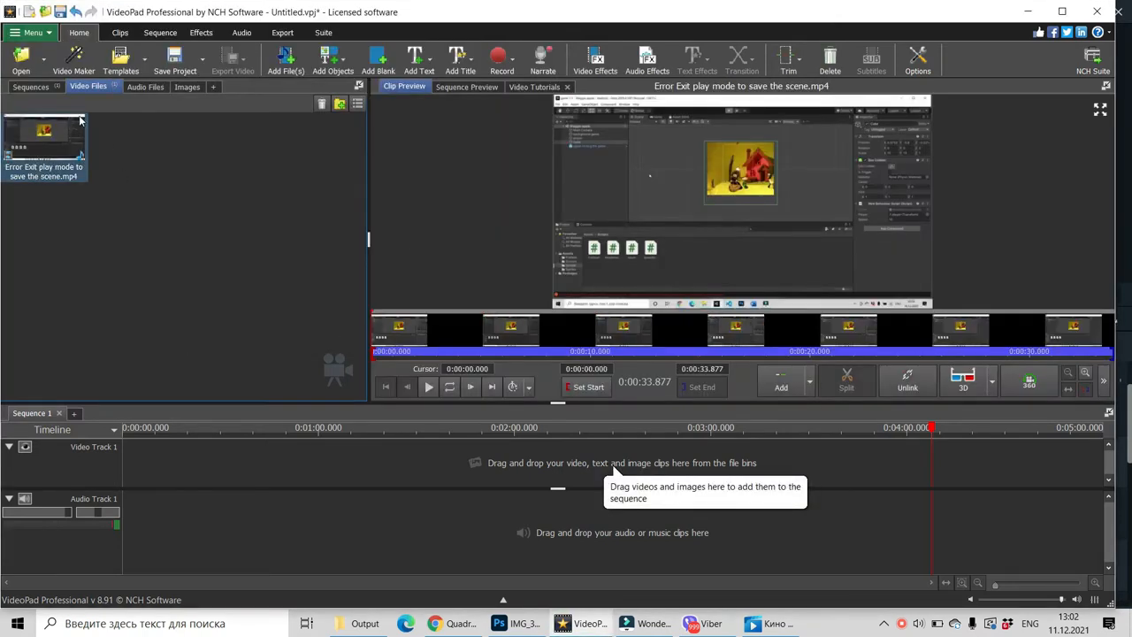
{"action": "left_click", "coordinate": [44, 131]}
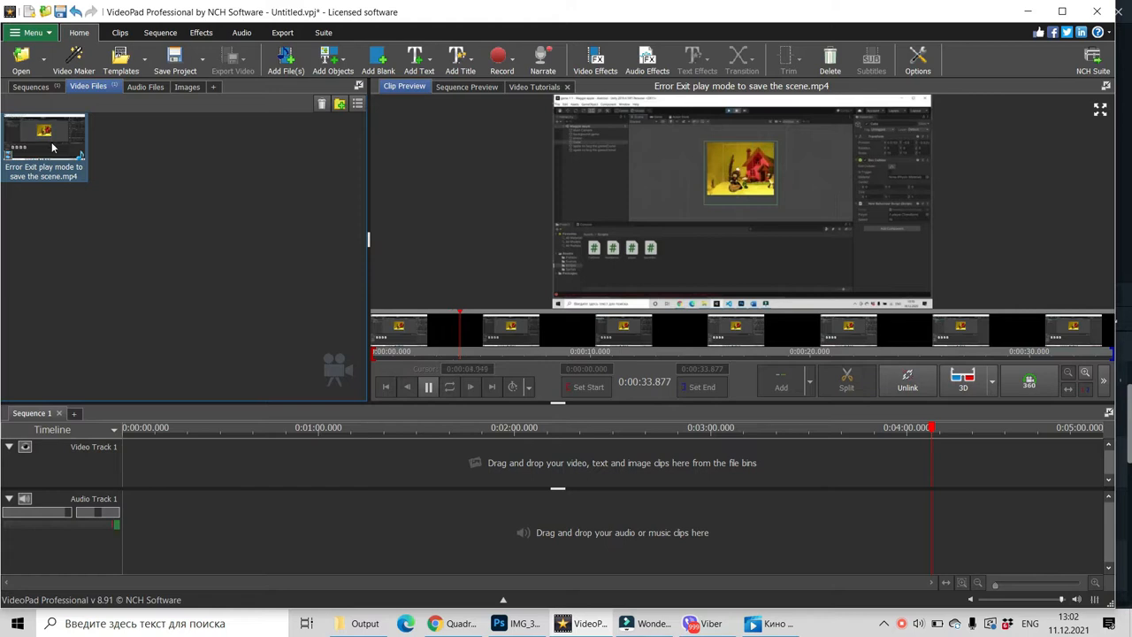
{"action": "left_click", "coordinate": [50, 141]}
{"action": "left_click_drag", "start_coordinate": [51, 142], "coordinate": [146, 507]}
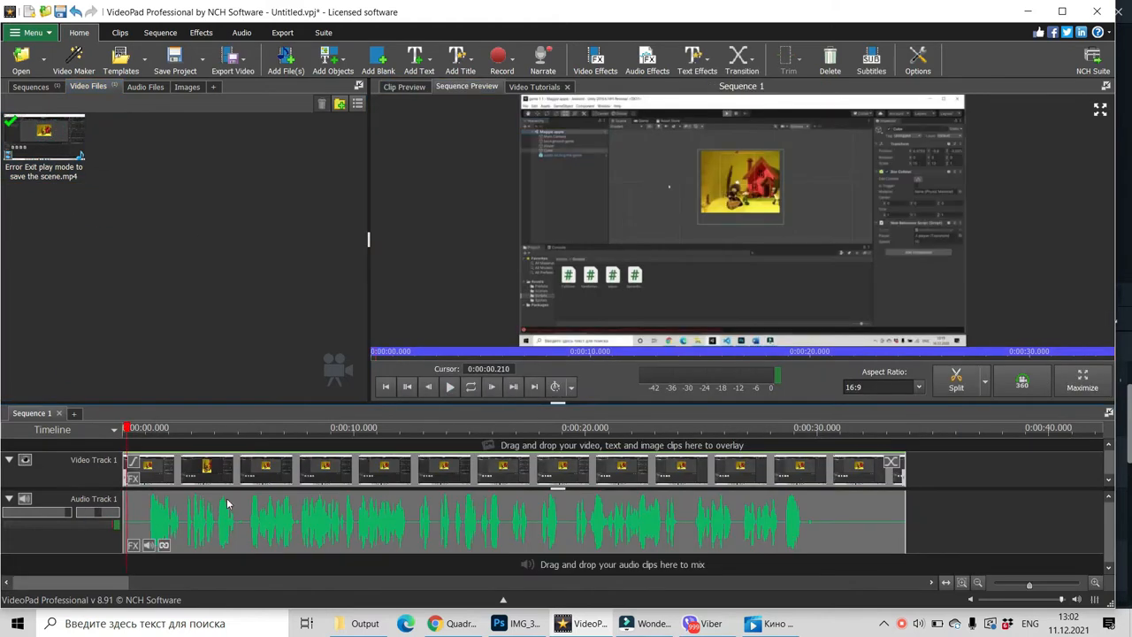
Split the timeline clip at 0:00:12.594 and again at about 0:00:19.121 to isolate a middle segment
{"action": "key", "text": "space"}
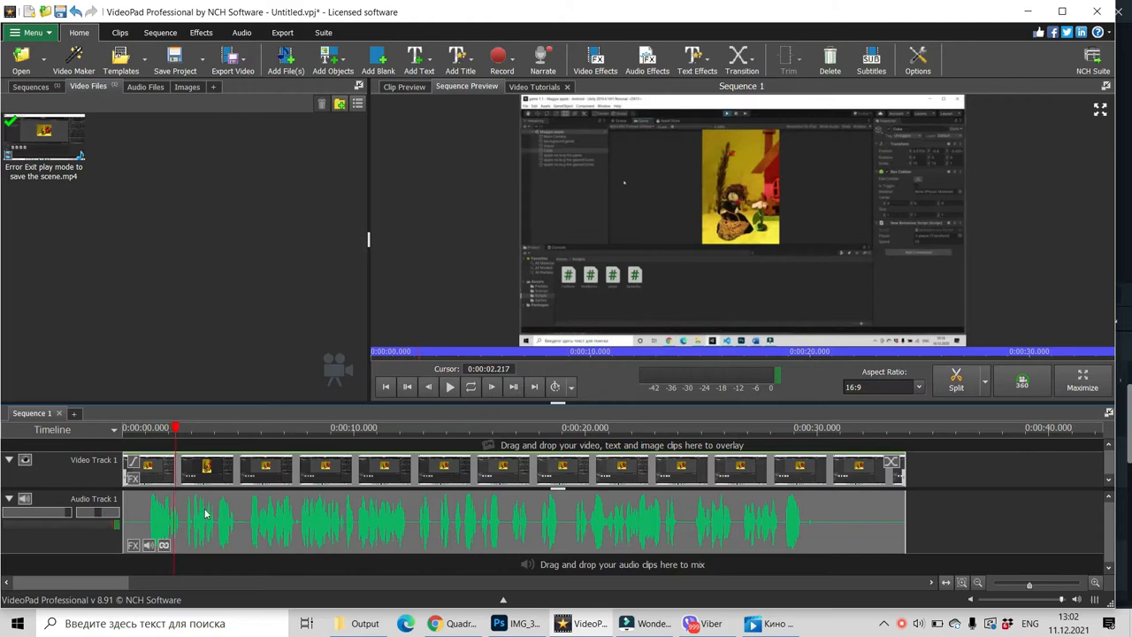
{"action": "left_click", "coordinate": [232, 488]}
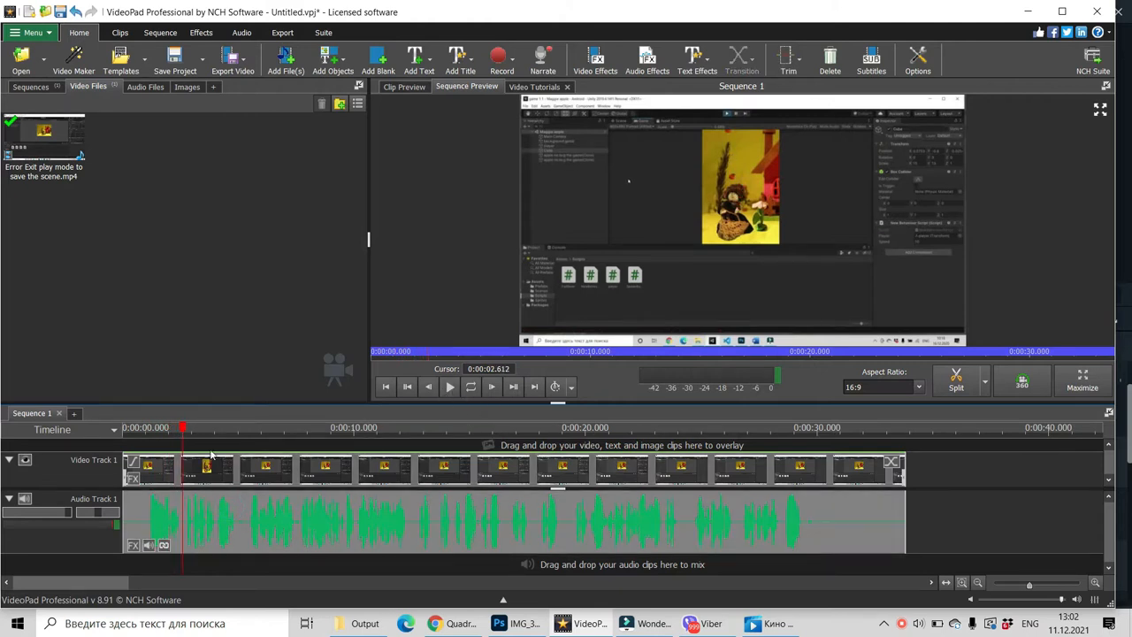
{"action": "left_click", "coordinate": [184, 428]}
{"action": "left_click_drag", "start_coordinate": [275, 444], "coordinate": [418, 432]}
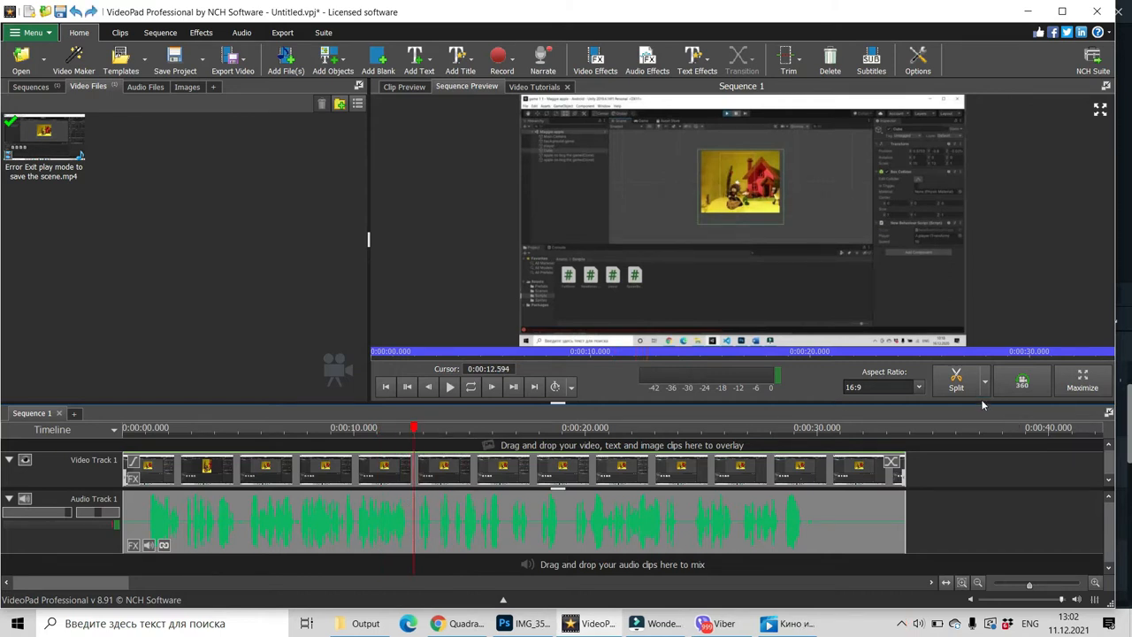
{"action": "left_click", "coordinate": [956, 380]}
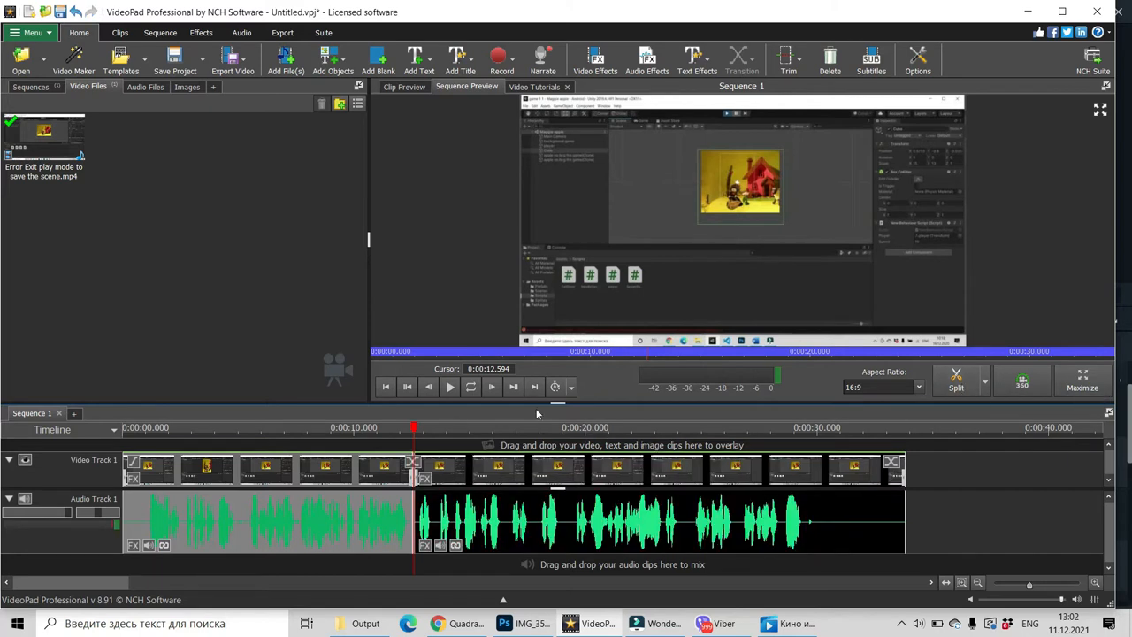
{"action": "mouse_move", "coordinate": [414, 430]}
{"action": "left_mouse_down"}
{"action": "mouse_move", "coordinate": [632, 472]}
{"action": "mouse_move", "coordinate": [570, 476]}
{"action": "left_mouse_up"}
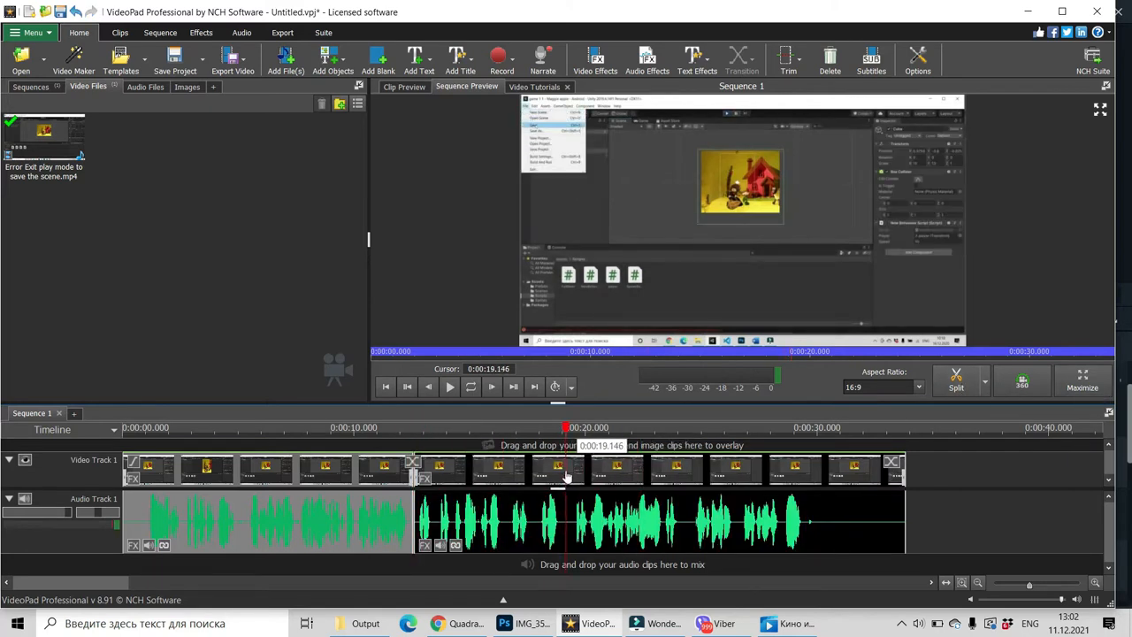
{"action": "left_click", "coordinate": [956, 382]}
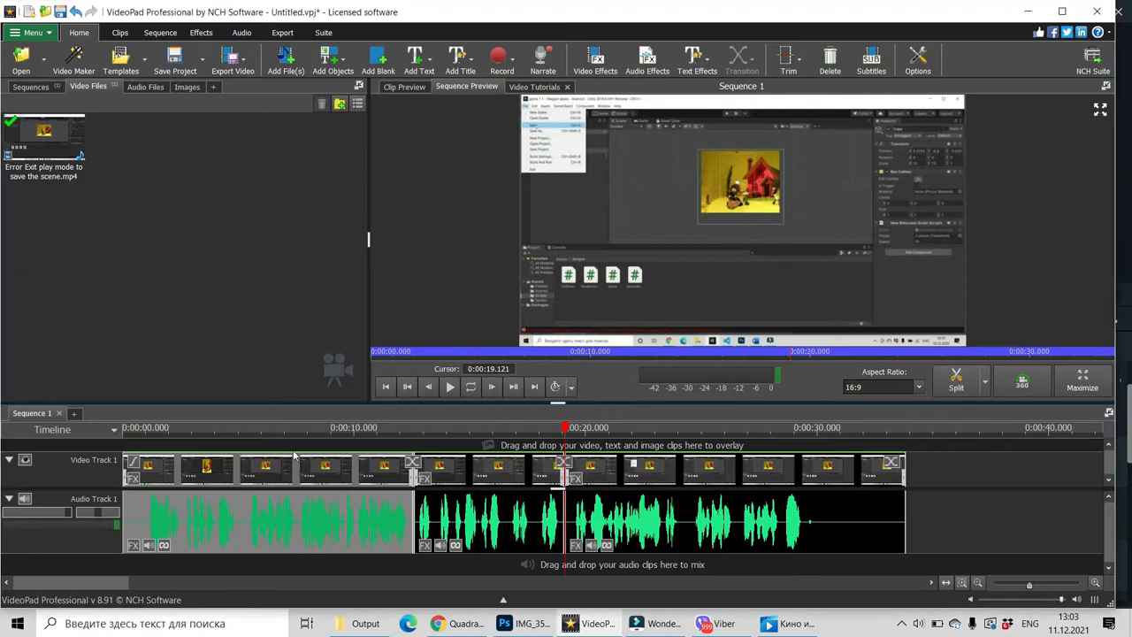
Ripple-delete the middle segment together with its audio, and undo the deletion
{"action": "left_click", "coordinate": [452, 474]}
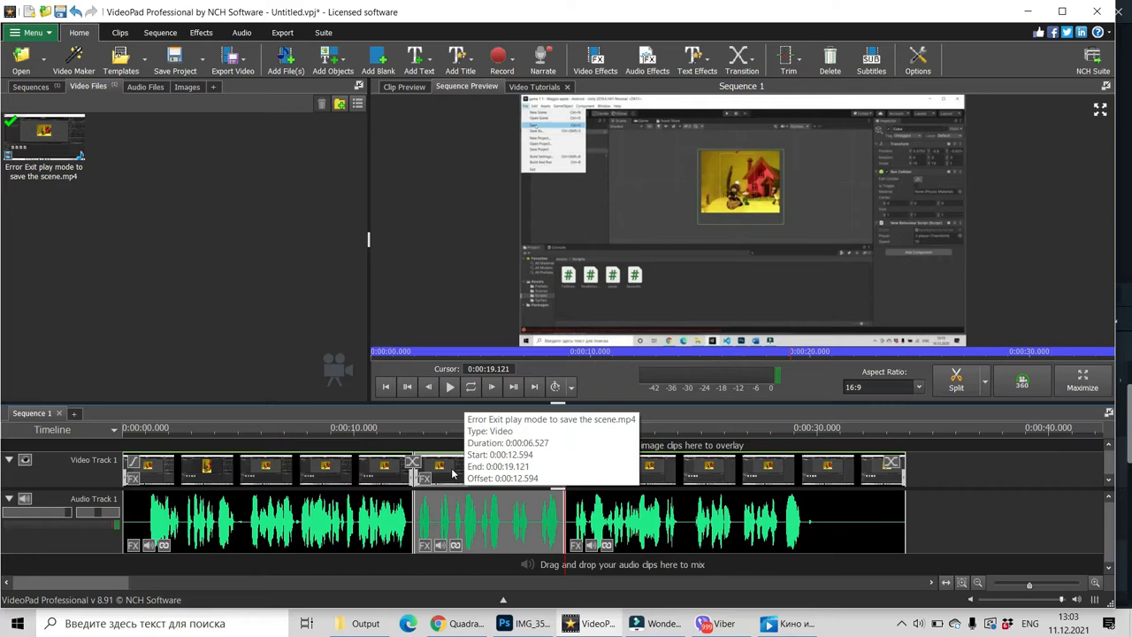
{"action": "right_click", "coordinate": [452, 474]}
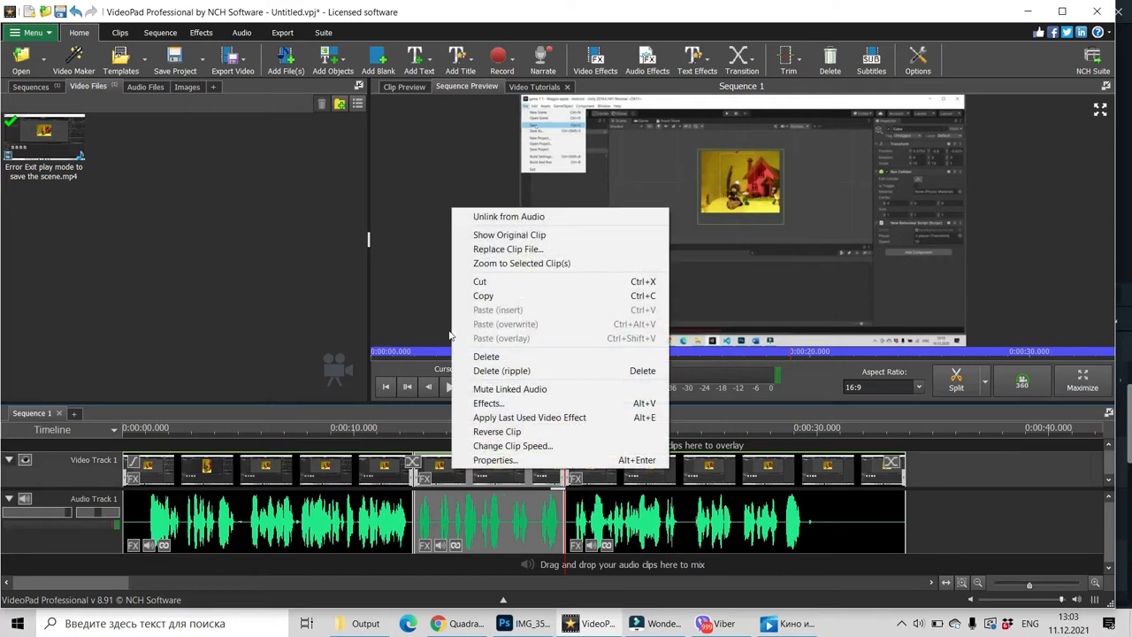
{"action": "left_click", "coordinate": [497, 372]}
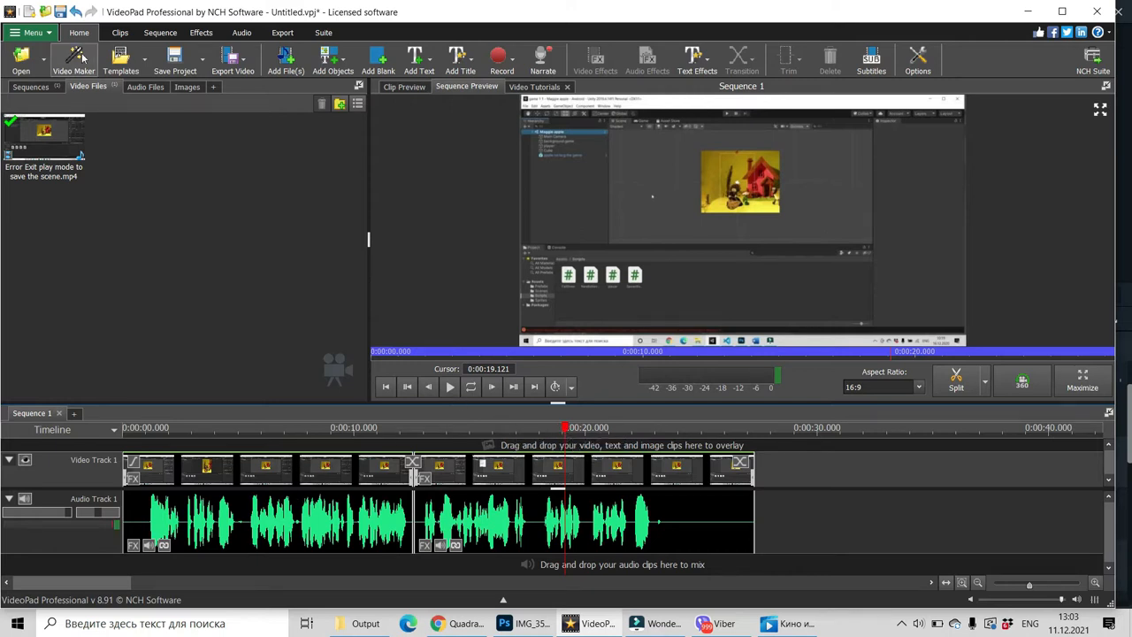
{"action": "left_click", "coordinate": [76, 11]}
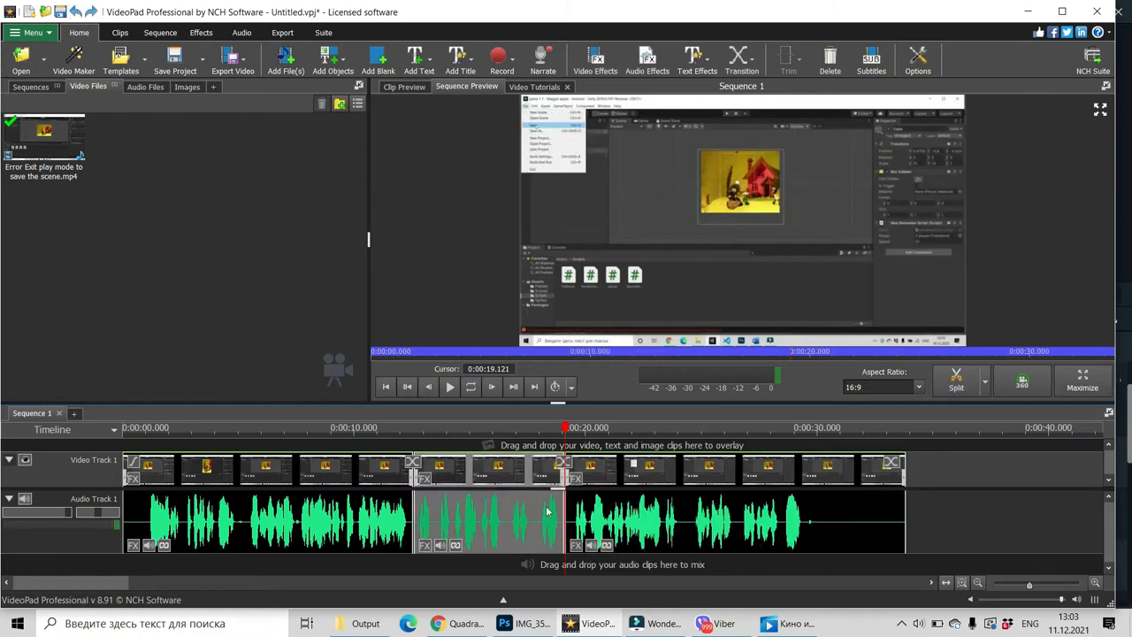
Unlink the middle segment's audio from its video and delete only the video part, leaving a gap in the video track
{"action": "right_click", "coordinate": [500, 510]}
{"action": "right_click", "coordinate": [500, 540]}
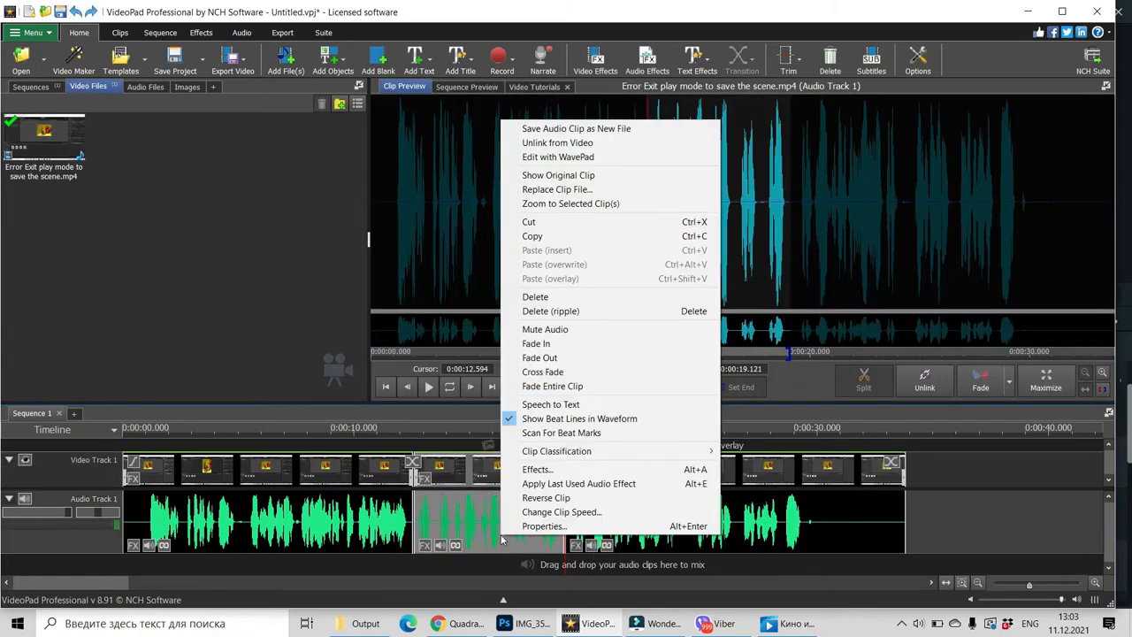
{"action": "left_click", "coordinate": [567, 143]}
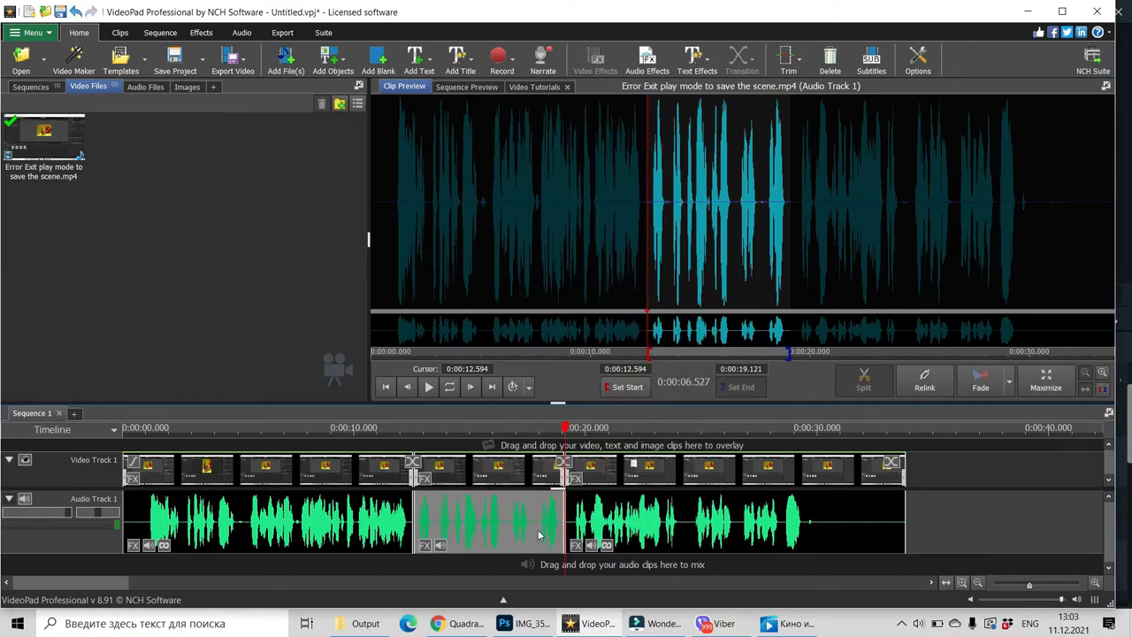
{"action": "left_click", "coordinate": [476, 474]}
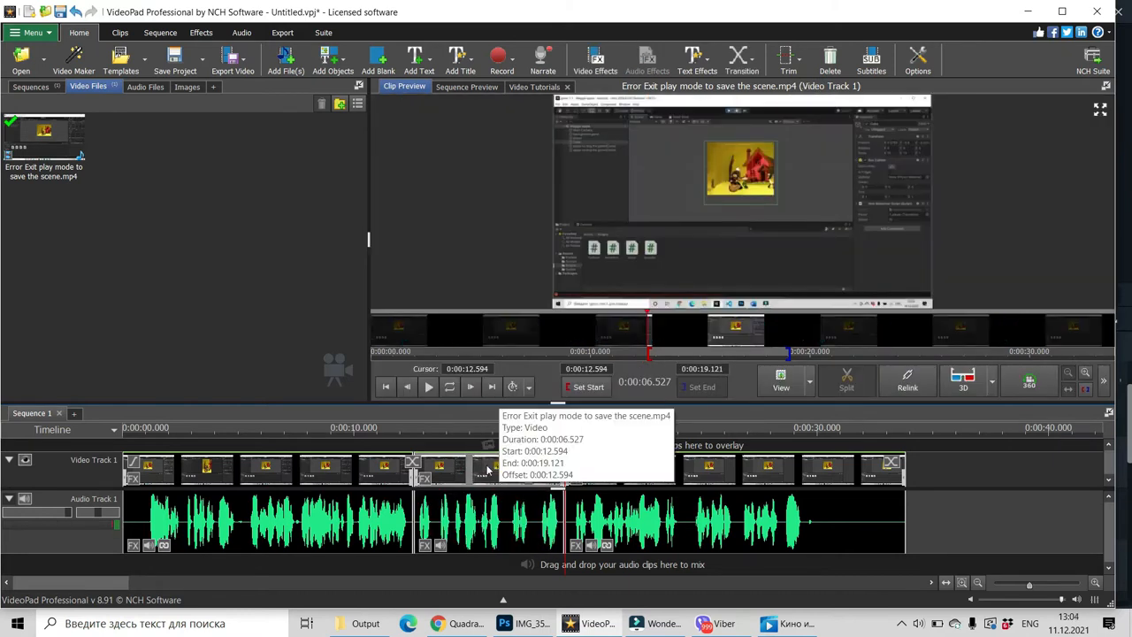
{"action": "right_click", "coordinate": [486, 469]}
{"action": "left_click", "coordinate": [521, 381]}
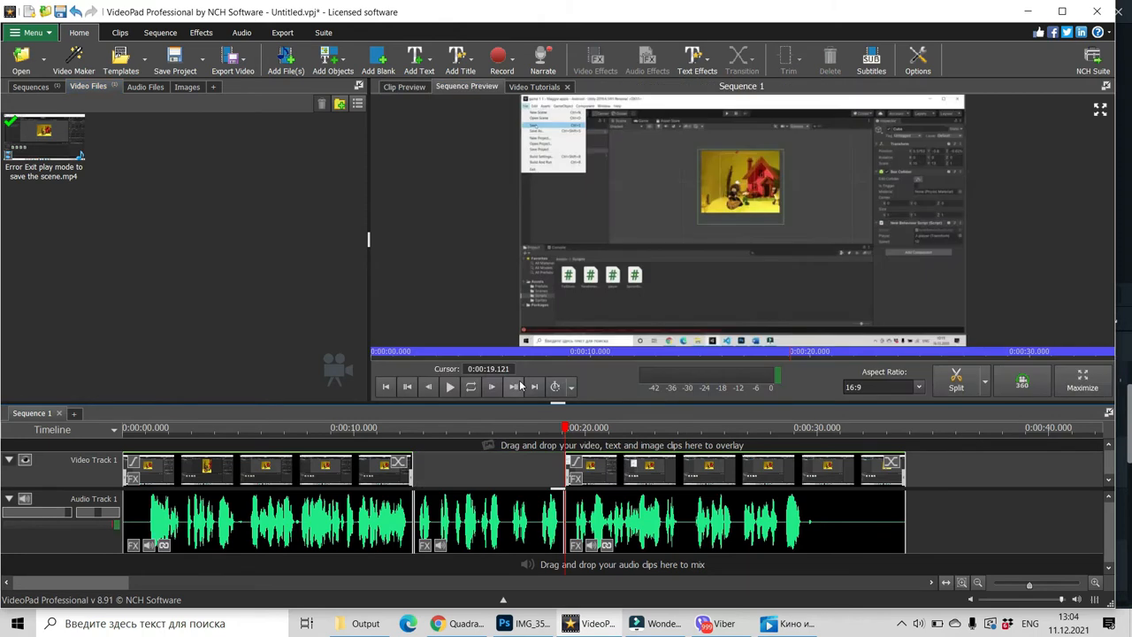
Close the gap in the video track with the last segment's audio still linked, and undo it
{"action": "right_click", "coordinate": [507, 474]}
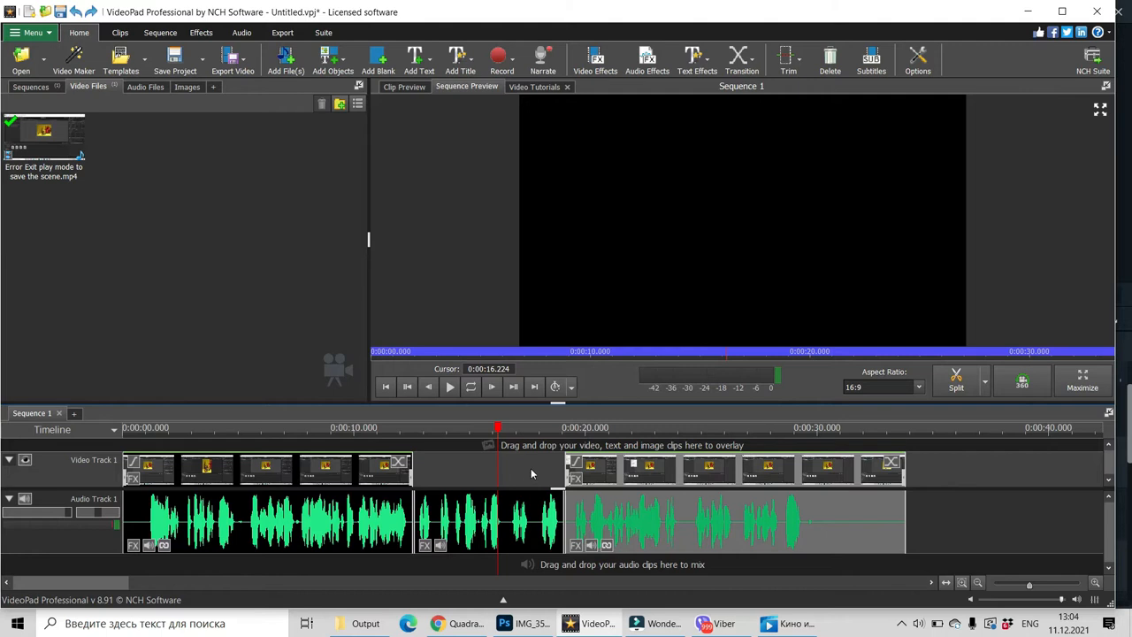
{"action": "right_click", "coordinate": [531, 473]}
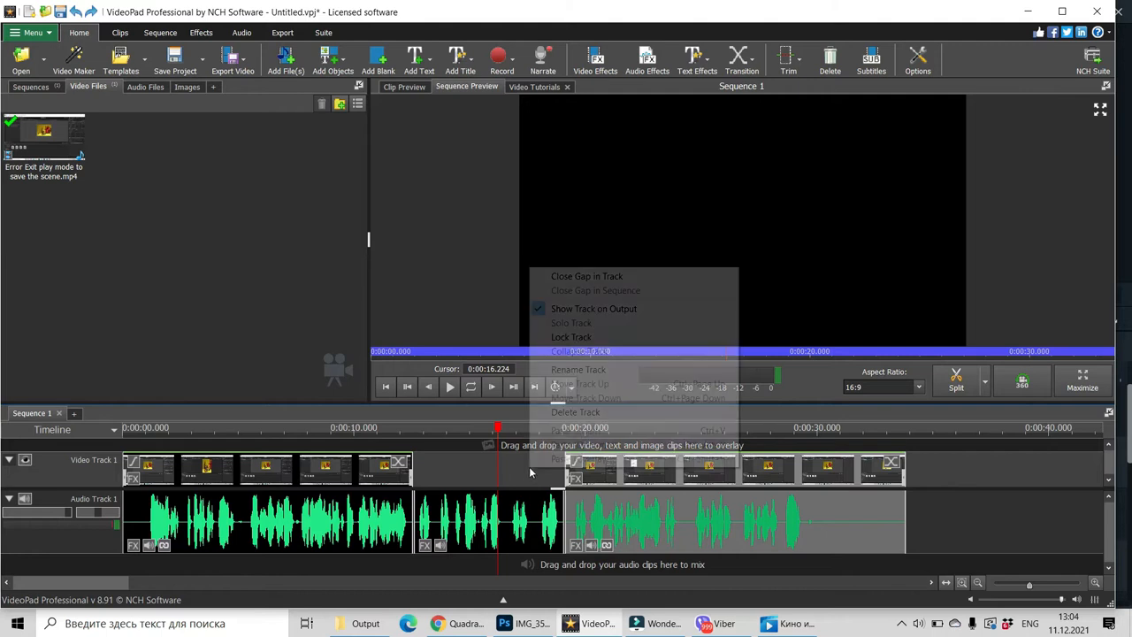
{"action": "left_click", "coordinate": [575, 273]}
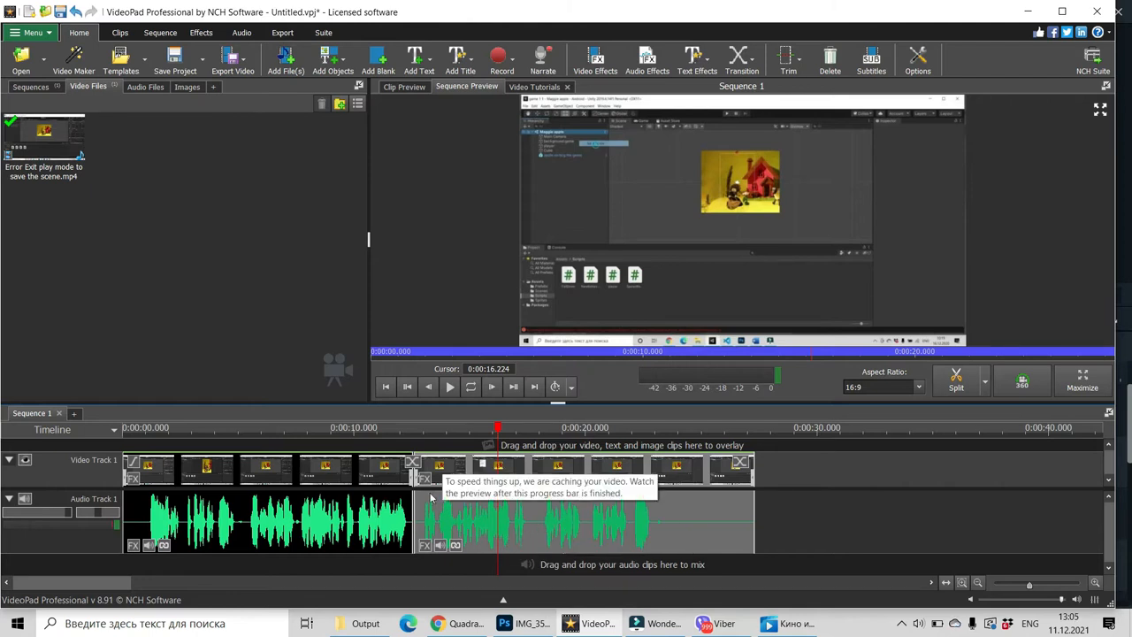
{"action": "left_click", "coordinate": [76, 12]}
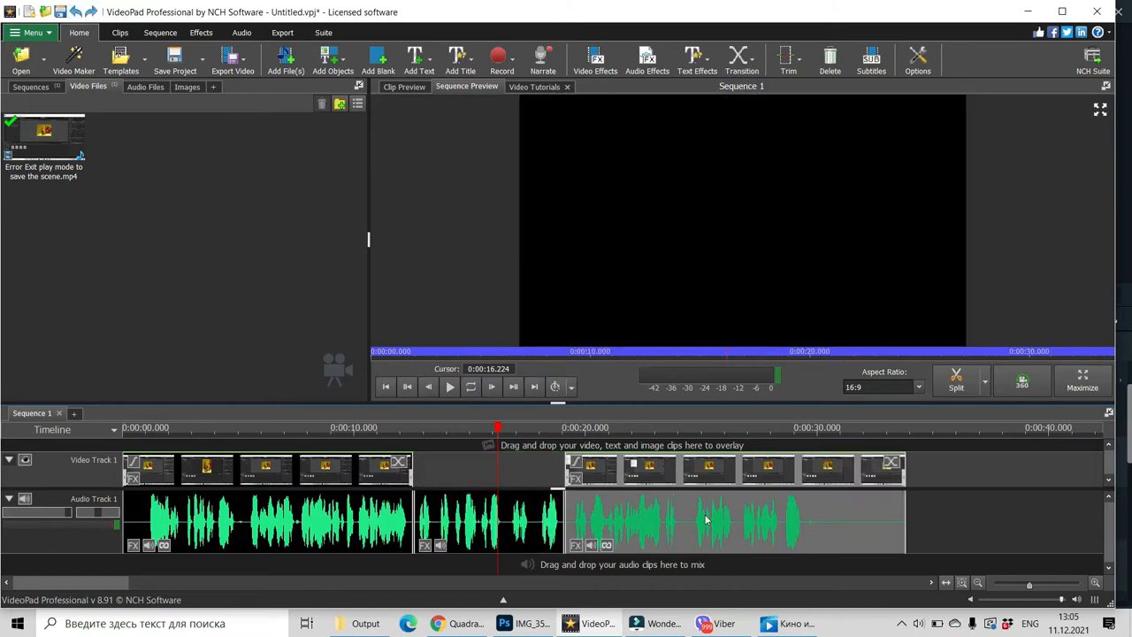
Unlink the last segment's audio from its video and close the gap in the video track only
{"action": "right_click", "coordinate": [751, 517]}
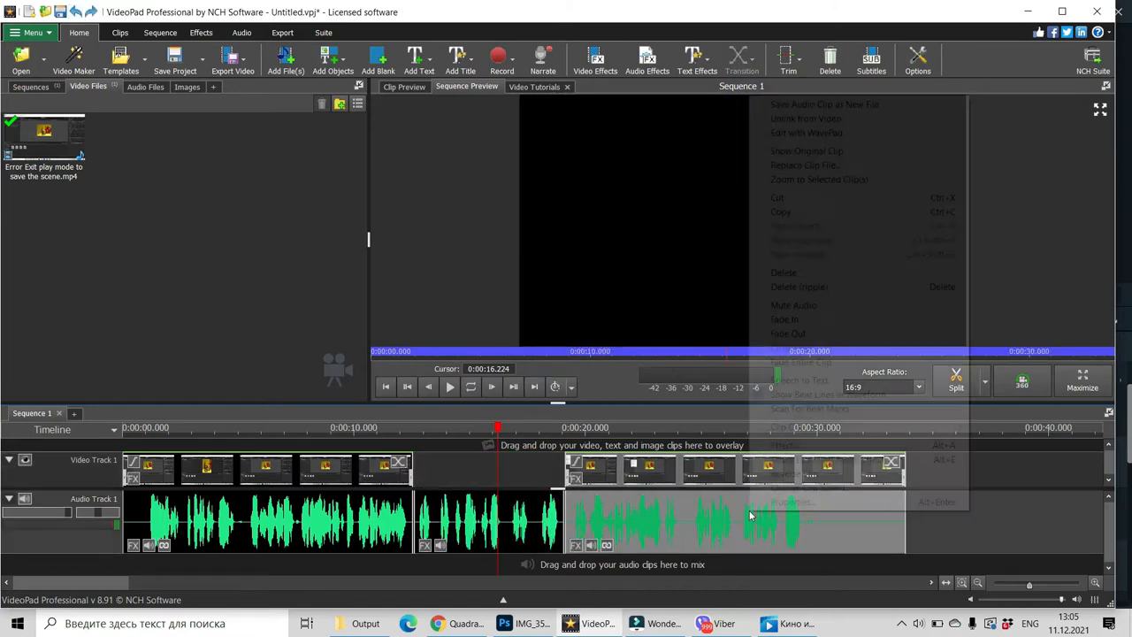
{"action": "left_click", "coordinate": [806, 119]}
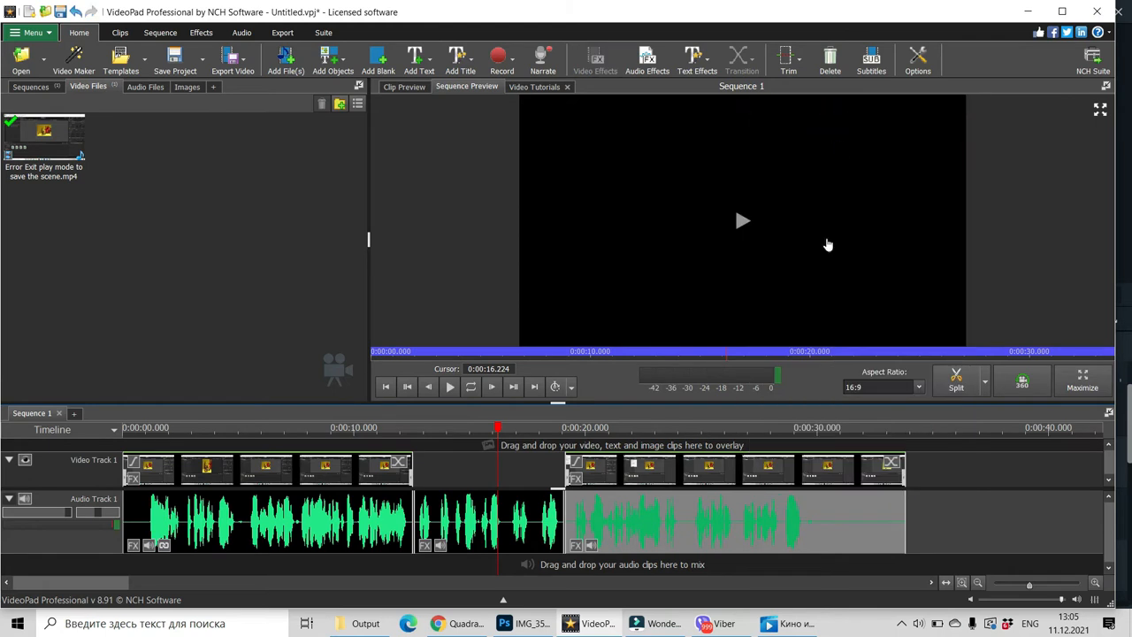
{"action": "left_click", "coordinate": [543, 479]}
{"action": "right_click", "coordinate": [543, 478]}
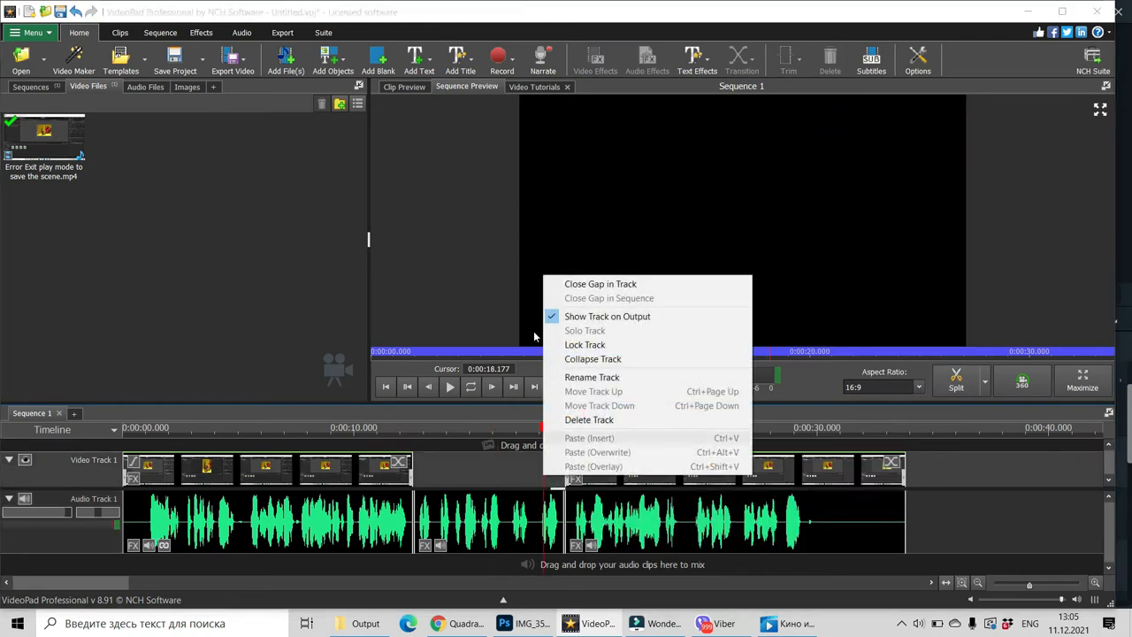
{"action": "left_click", "coordinate": [590, 289]}
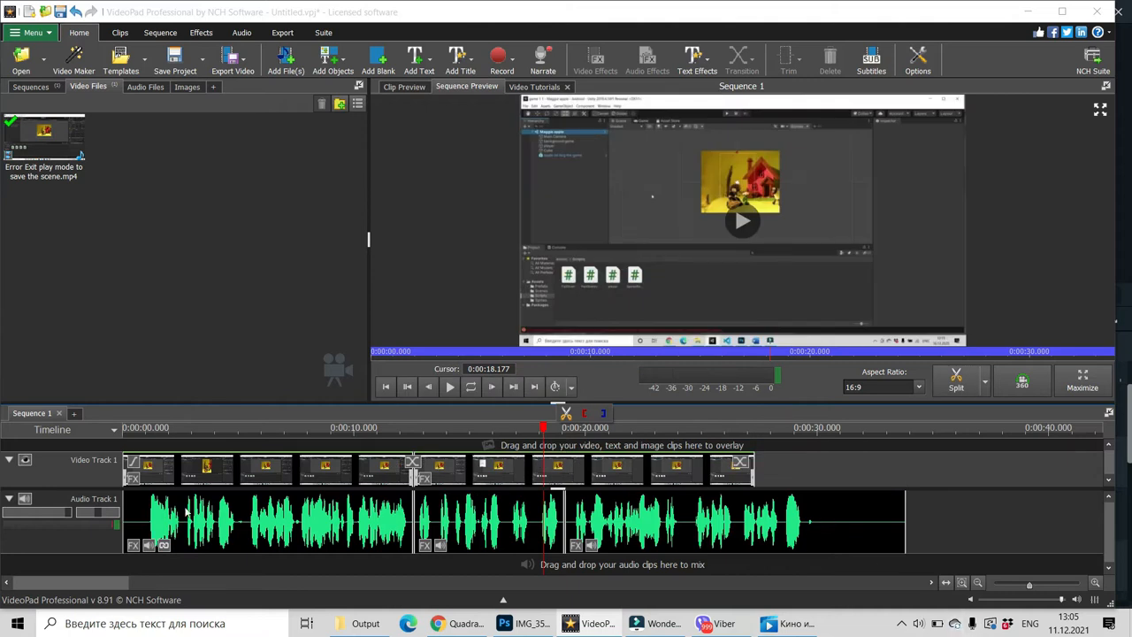
Check the video against the audio at the start, the video's end and the cut, and undo closing the gap
{"action": "left_click_drag", "start_coordinate": [541, 427], "coordinate": [97, 483]}
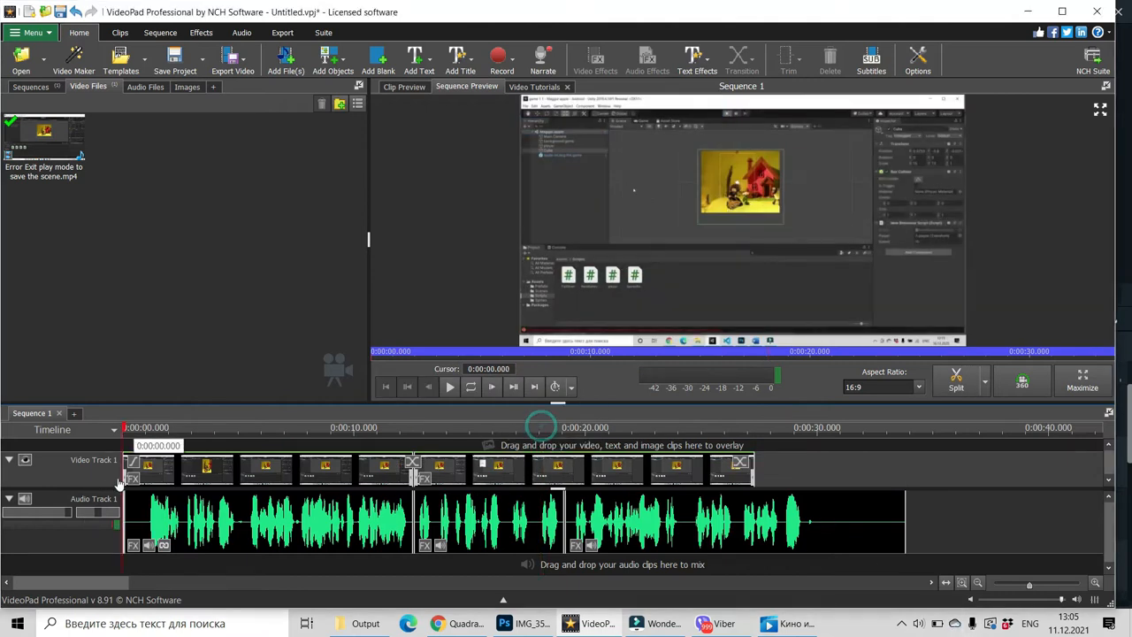
{"action": "left_click", "coordinate": [753, 429]}
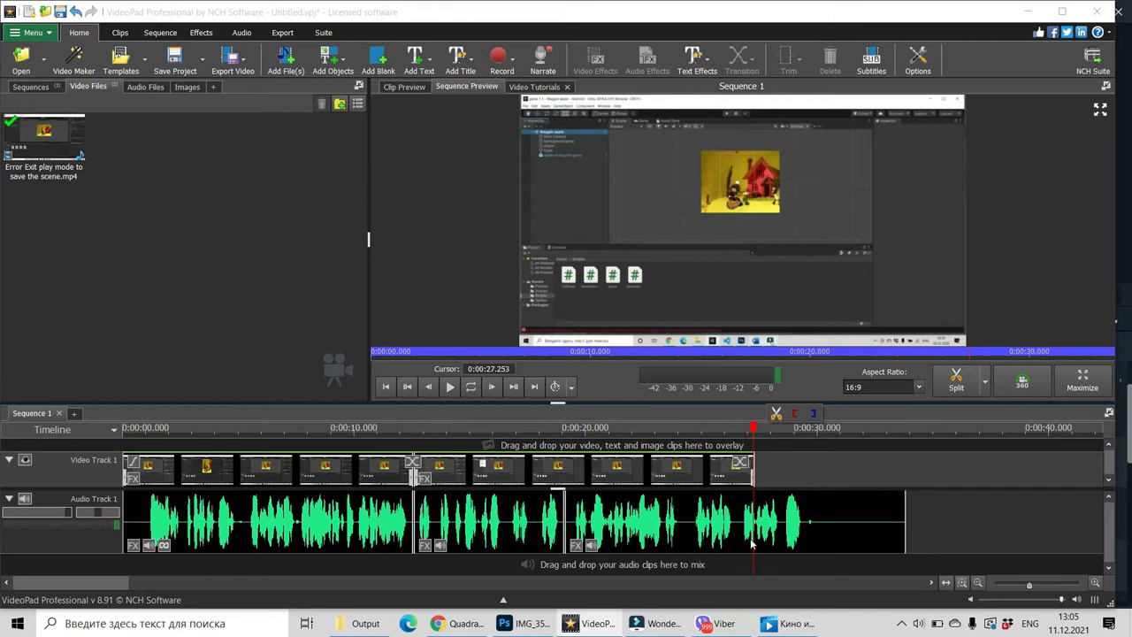
{"action": "left_click", "coordinate": [754, 437]}
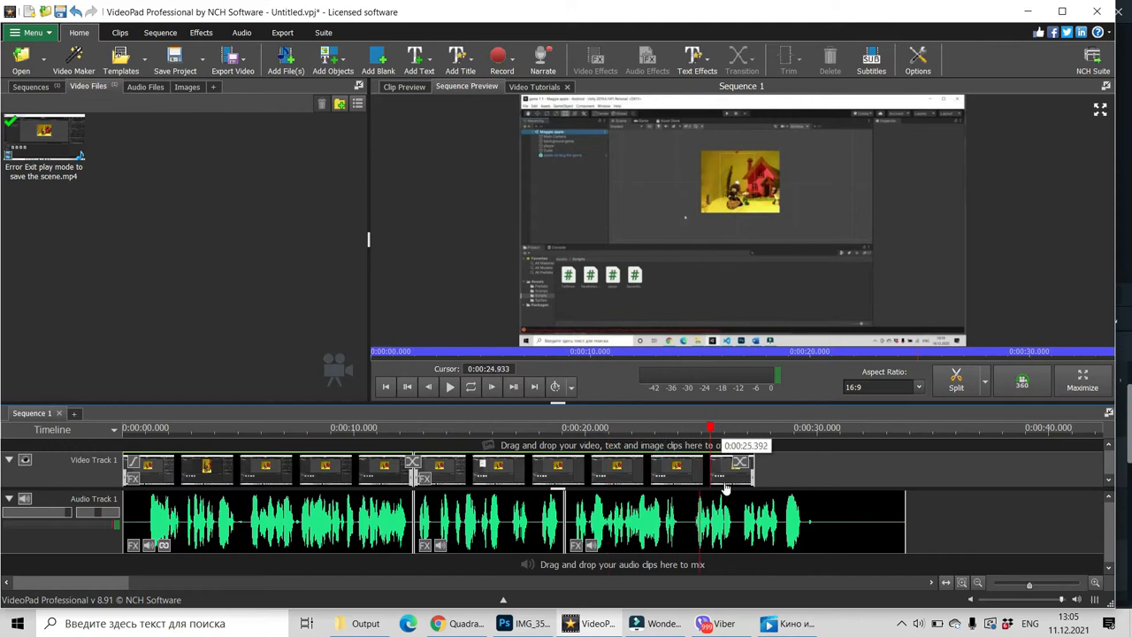
{"action": "left_click_drag", "start_coordinate": [747, 486], "coordinate": [411, 477]}
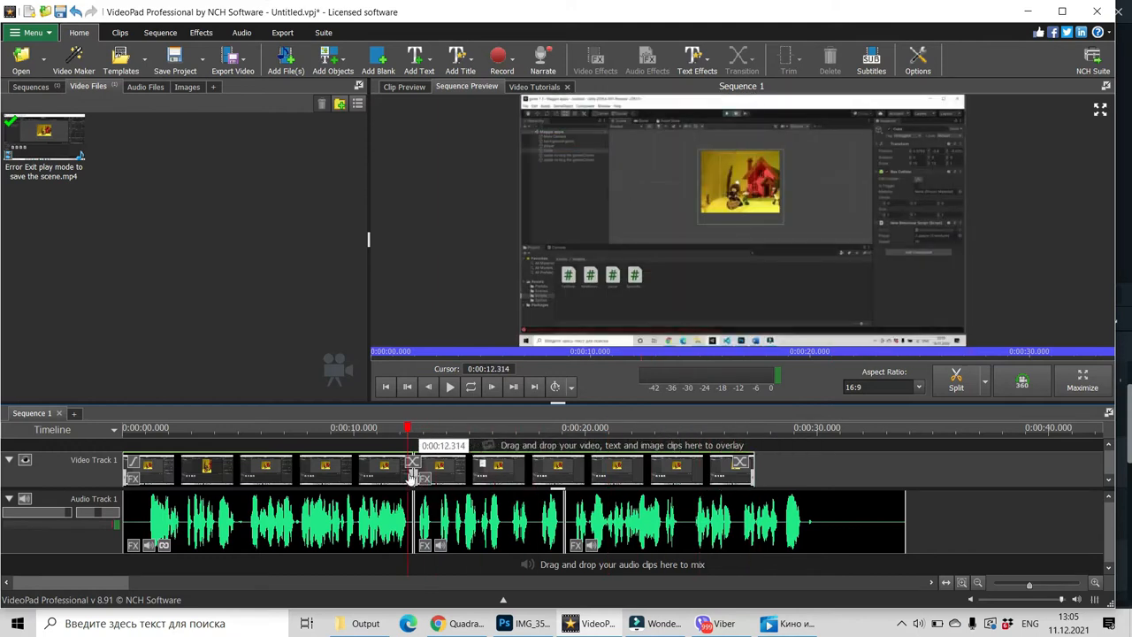
{"action": "left_click", "coordinate": [77, 13]}
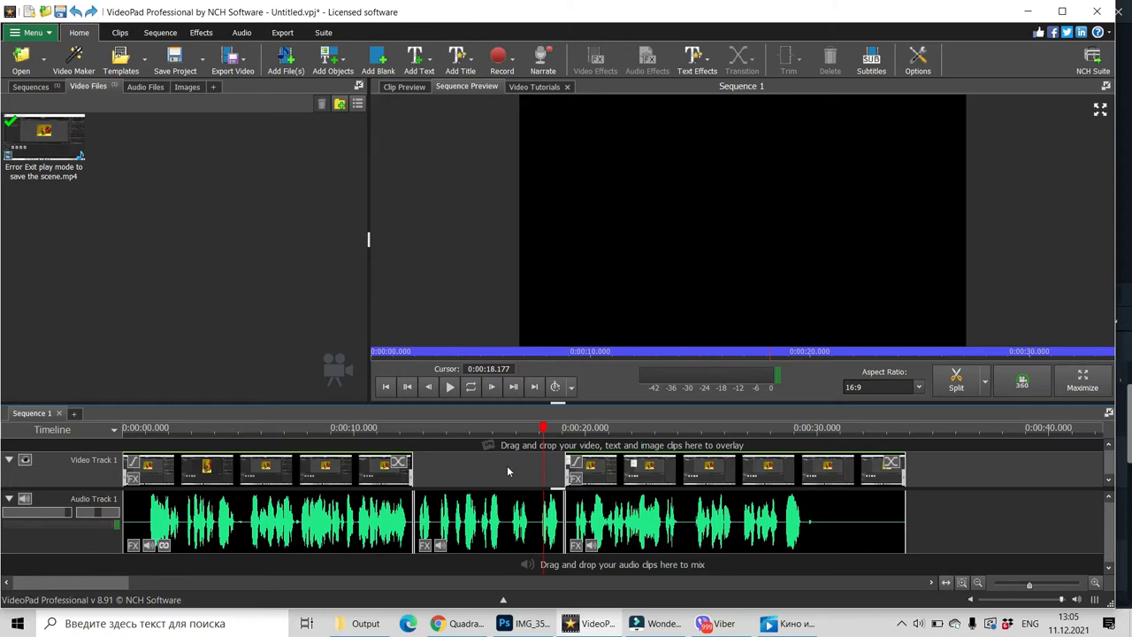
Position the playhead at the end of the first video segment, at 0:00:12.518
{"action": "left_click_drag", "start_coordinate": [544, 428], "coordinate": [413, 460]}
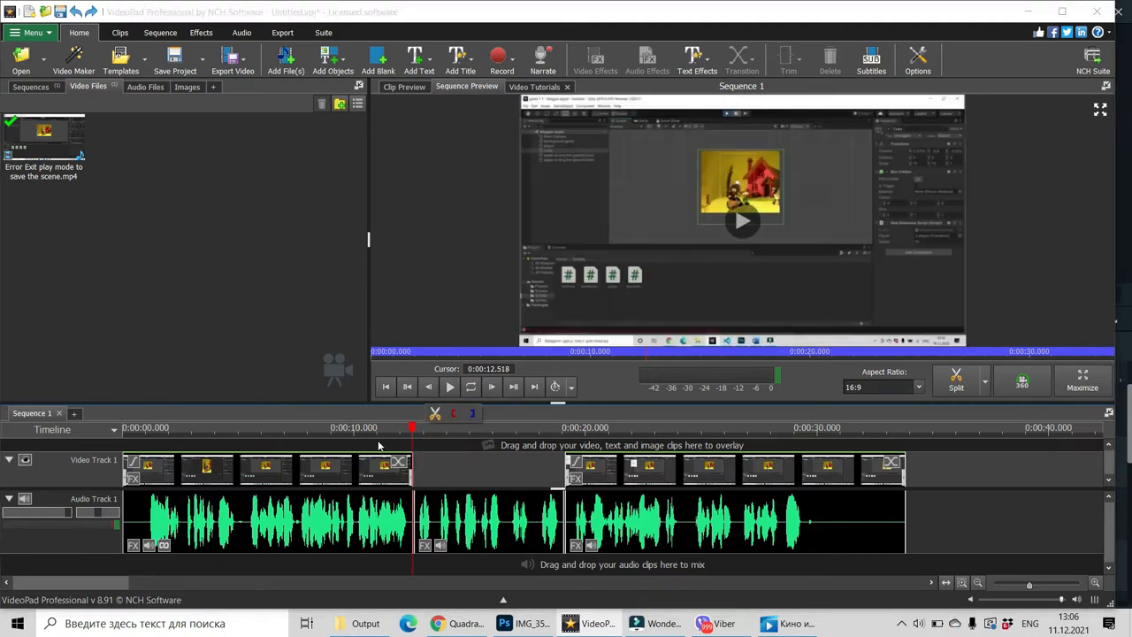
{"action": "left_click", "coordinate": [415, 429]}
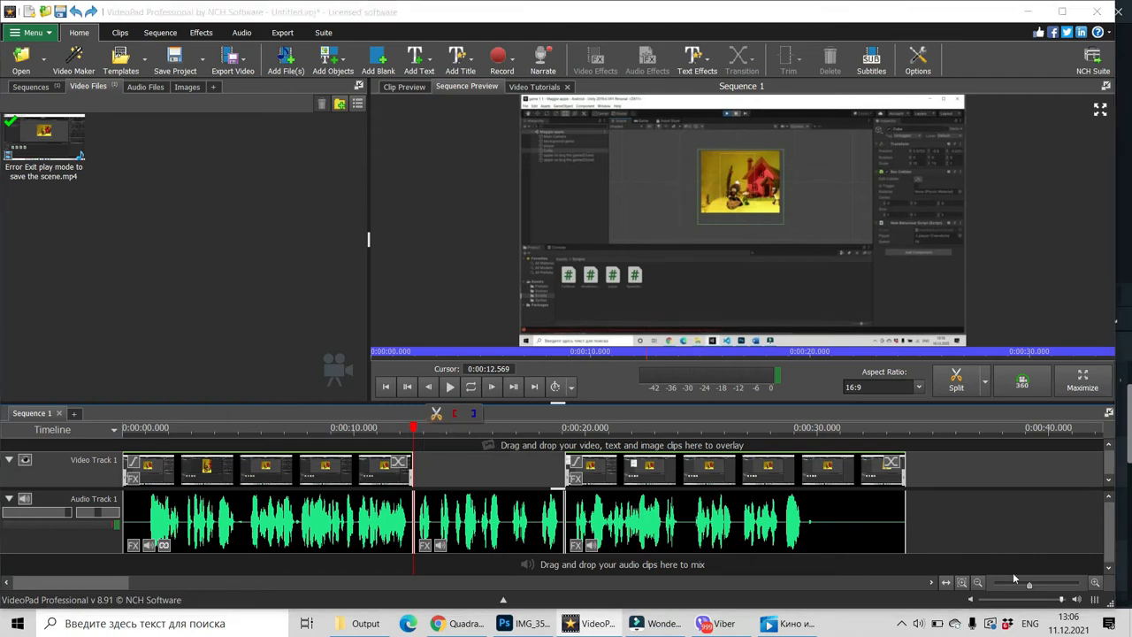
{"action": "left_click_drag", "start_coordinate": [1035, 589], "coordinate": [1054, 589]}
{"action": "left_click", "coordinate": [622, 429]}
{"action": "left_click_drag", "start_coordinate": [623, 433], "coordinate": [620, 433]}
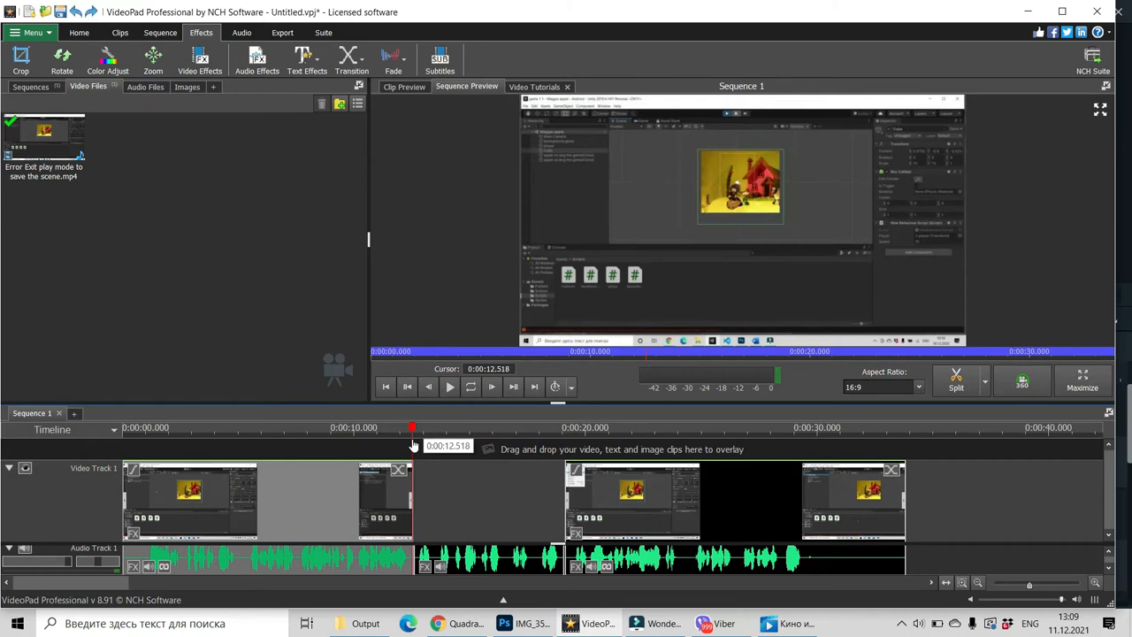
{"action": "left_click", "coordinate": [412, 440]}
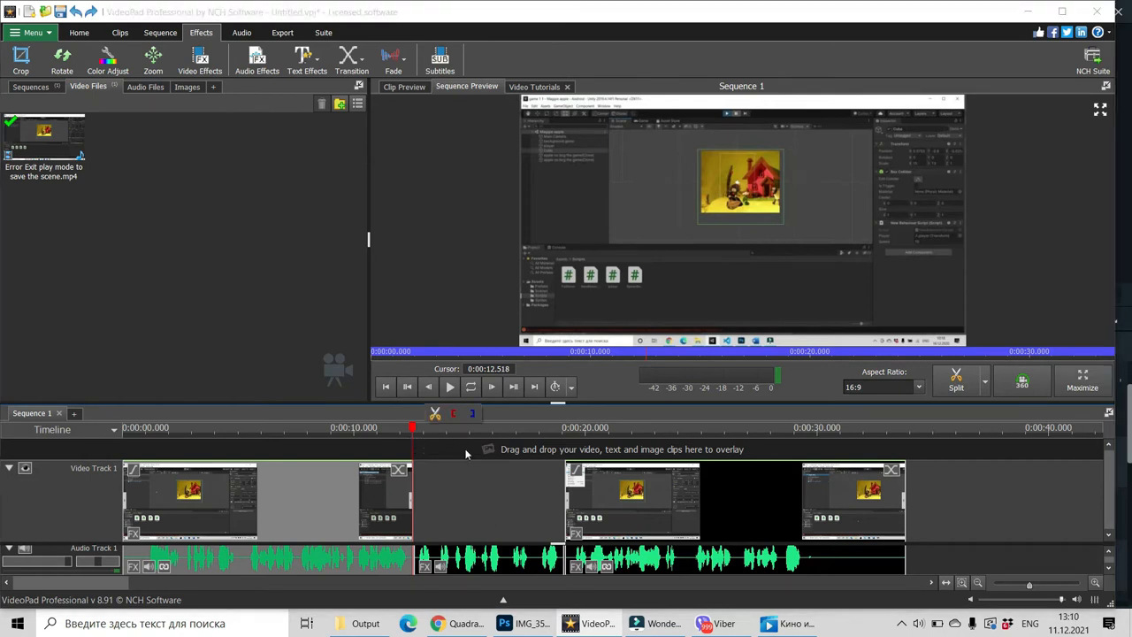
Fill the gap in the video track with an HD 720 (1280x720) snapshot of the current frame, stretched to the start of the last segment
{"action": "right_click", "coordinate": [698, 305]}
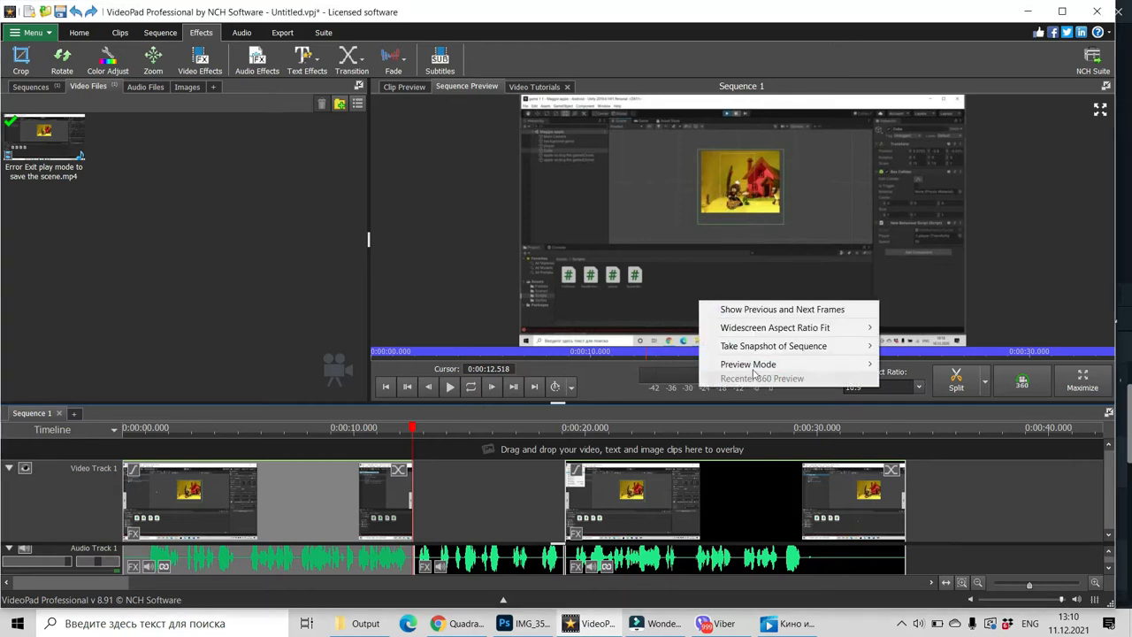
{"action": "mouse_move", "coordinate": [749, 350]}
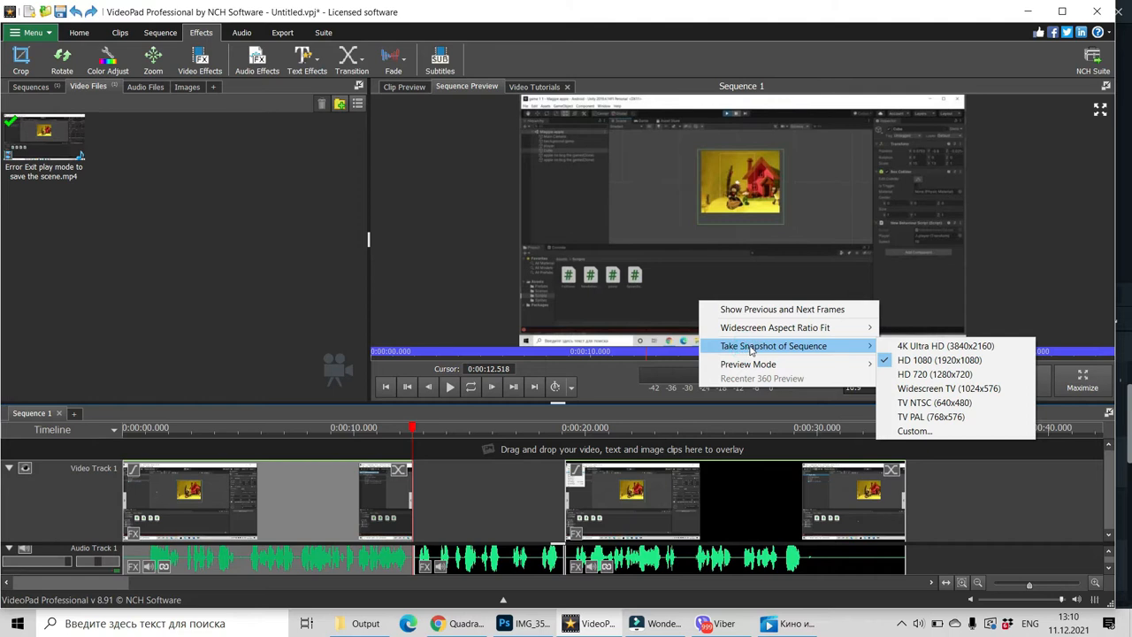
{"action": "left_click", "coordinate": [935, 374]}
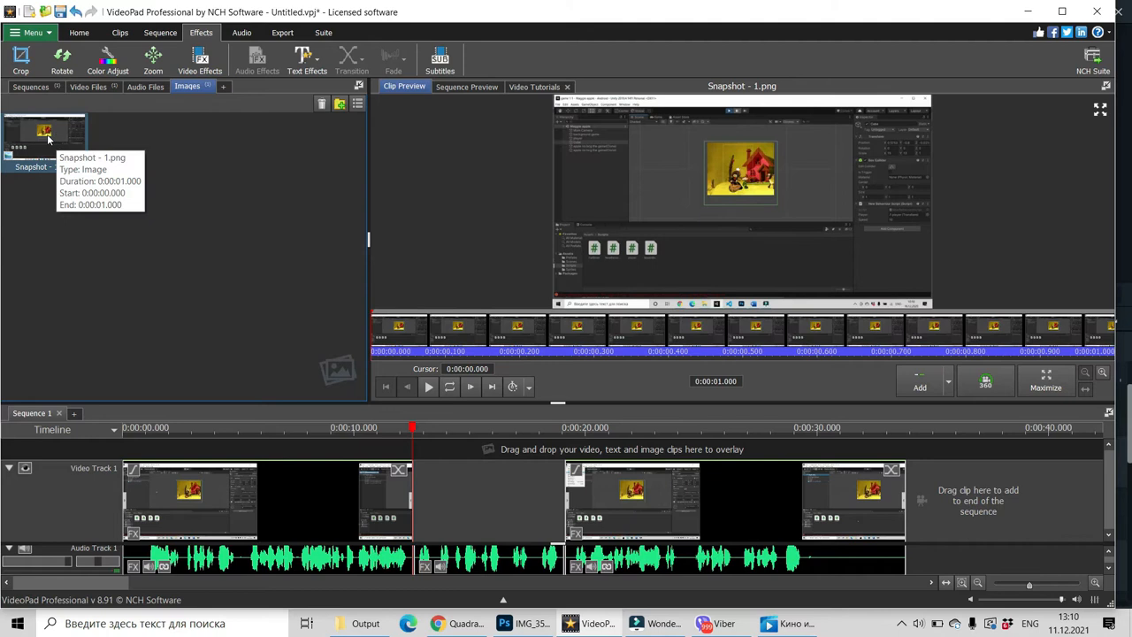
{"action": "left_click_drag", "start_coordinate": [55, 142], "coordinate": [418, 488]}
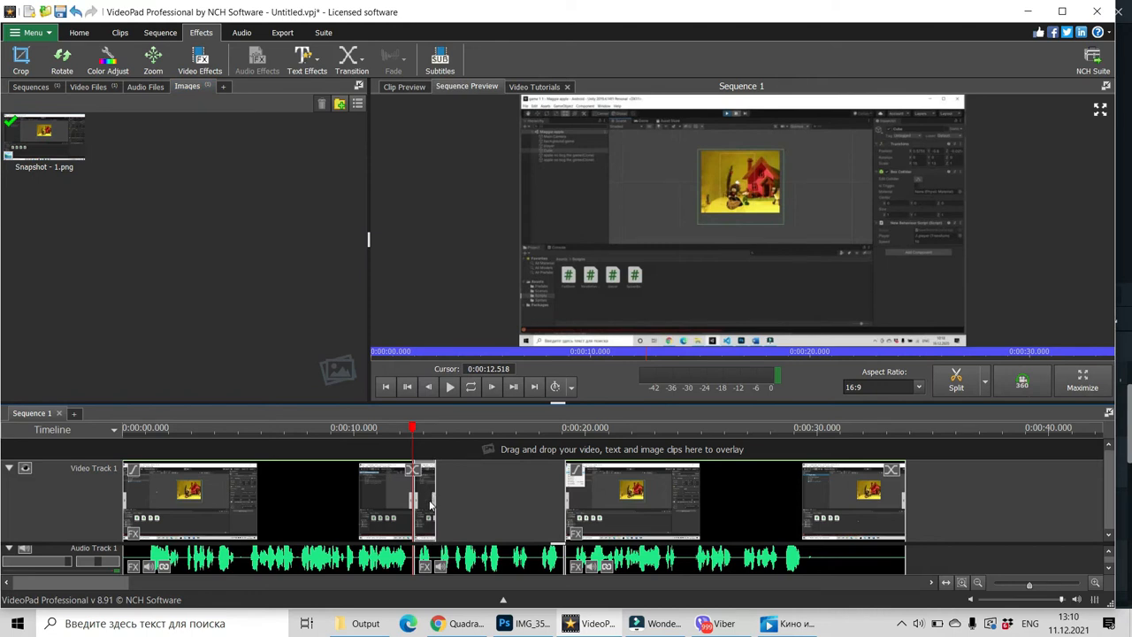
{"action": "left_click_drag", "start_coordinate": [434, 504], "coordinate": [562, 517]}
Play the sequence from about 0:00:09 across the filled gap and into the last segment to check the transitions
{"action": "left_click_drag", "start_coordinate": [413, 434], "coordinate": [475, 515]}
{"action": "left_click_drag", "start_coordinate": [353, 530], "coordinate": [331, 529]}
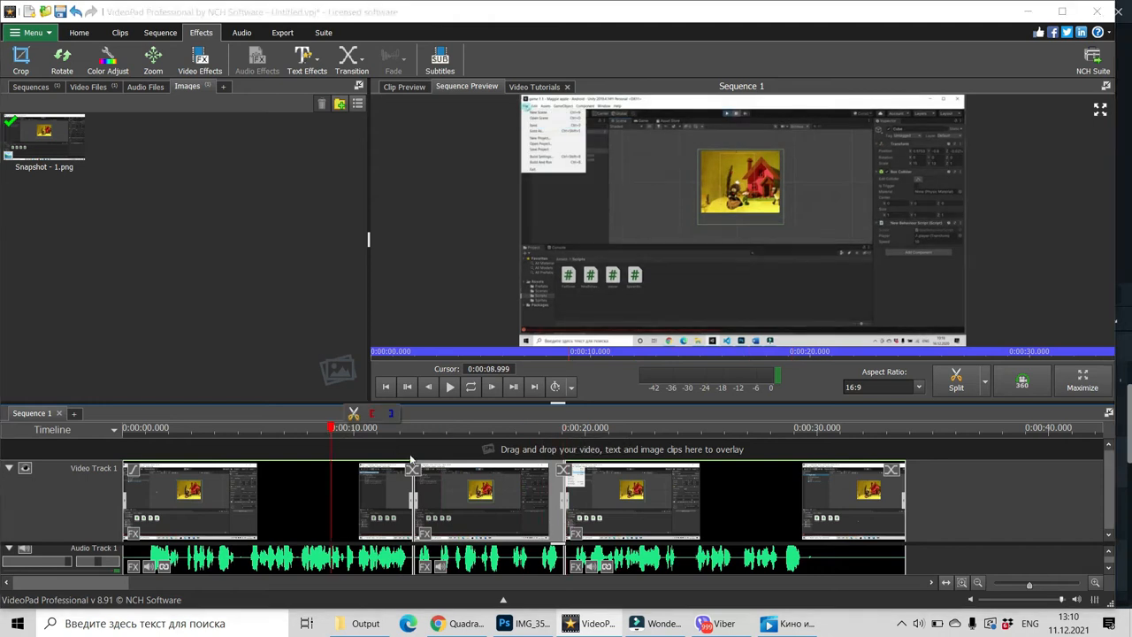
{"action": "left_click", "coordinate": [449, 387]}
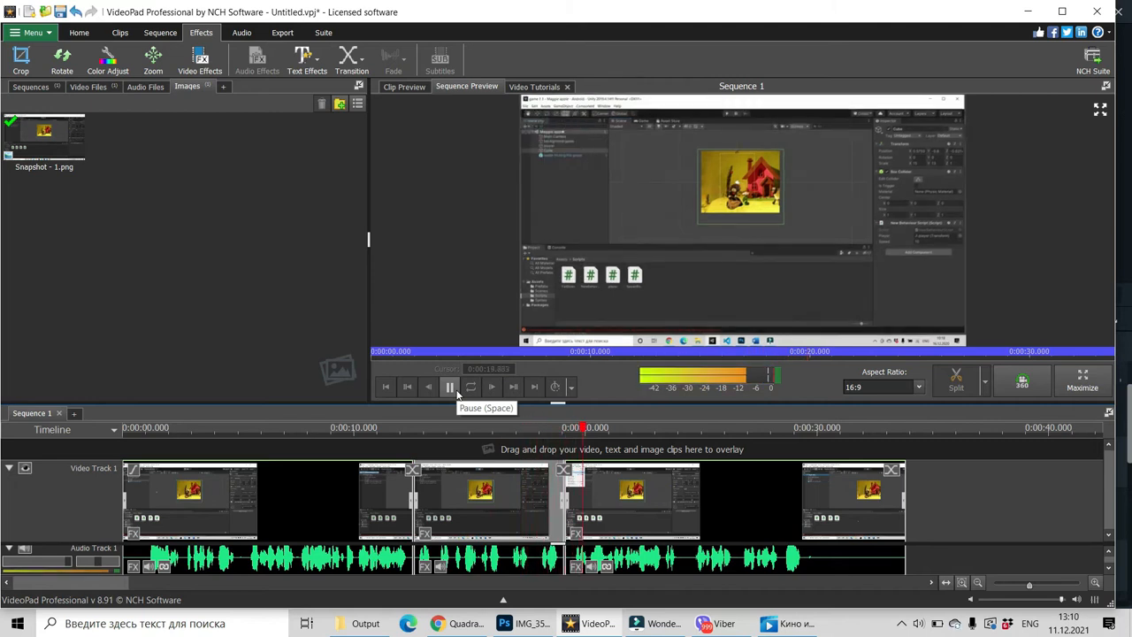
{"action": "left_click", "coordinate": [453, 389]}
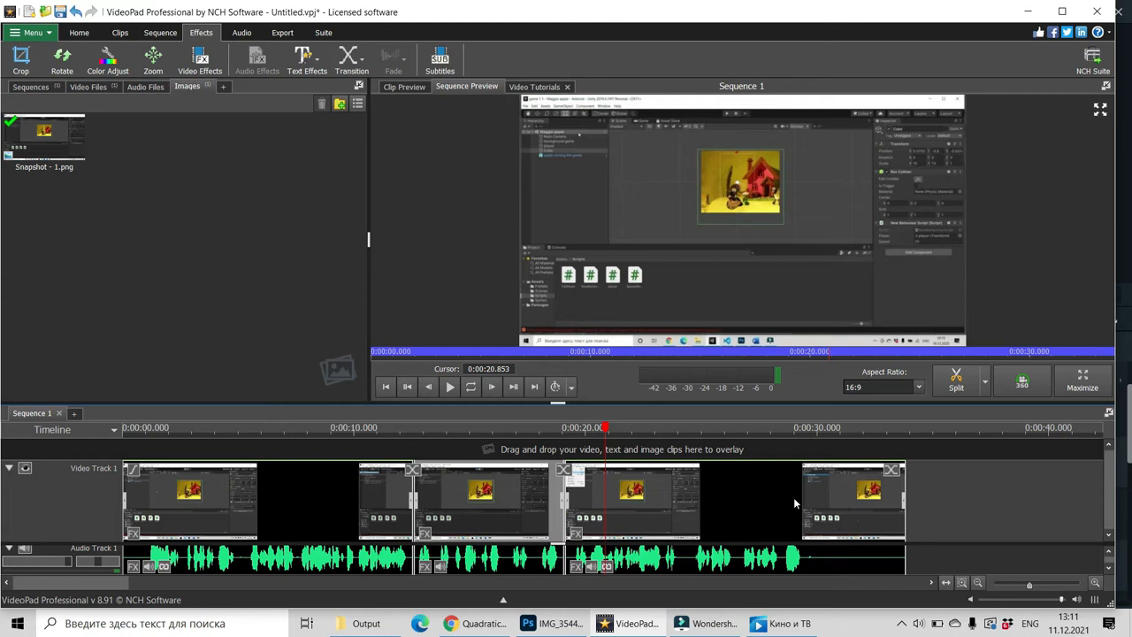
Zoom in on the timeline and play the audio between about 0:00:19.6 and 0:00:21 to locate the fragment needing replacement
{"action": "scroll", "coordinate": [793, 497], "scroll_direction": "down", "scroll_amount": 1}
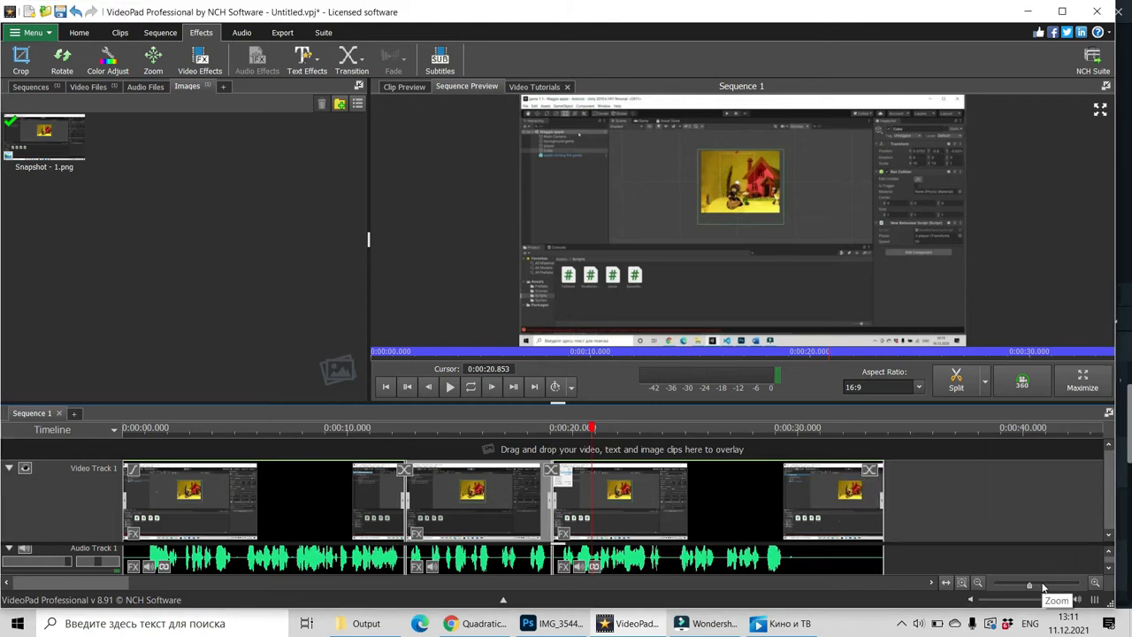
{"action": "left_click_drag", "start_coordinate": [1031, 590], "coordinate": [1052, 591]}
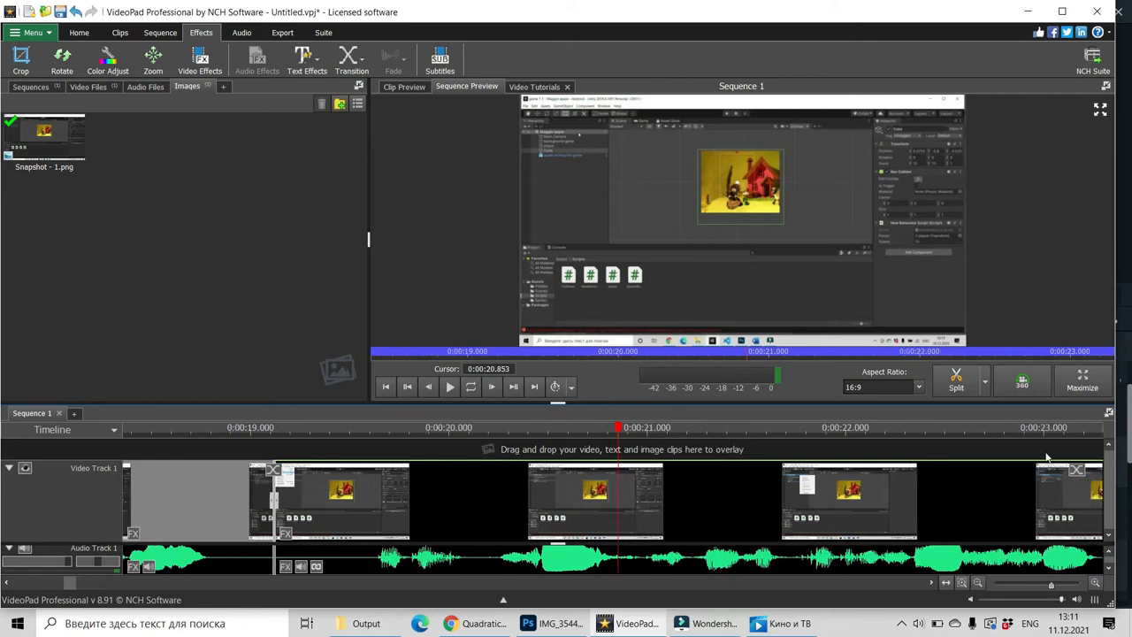
{"action": "left_click_drag", "start_coordinate": [618, 522], "coordinate": [372, 533]}
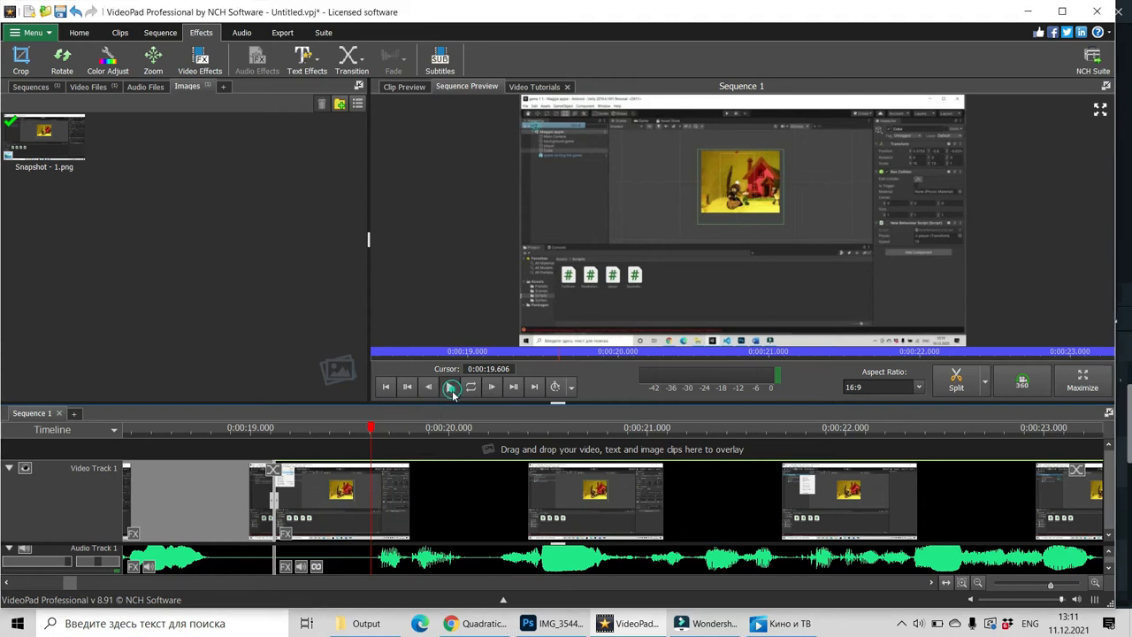
{"action": "left_click", "coordinate": [451, 389]}
{"action": "left_click", "coordinate": [452, 391]}
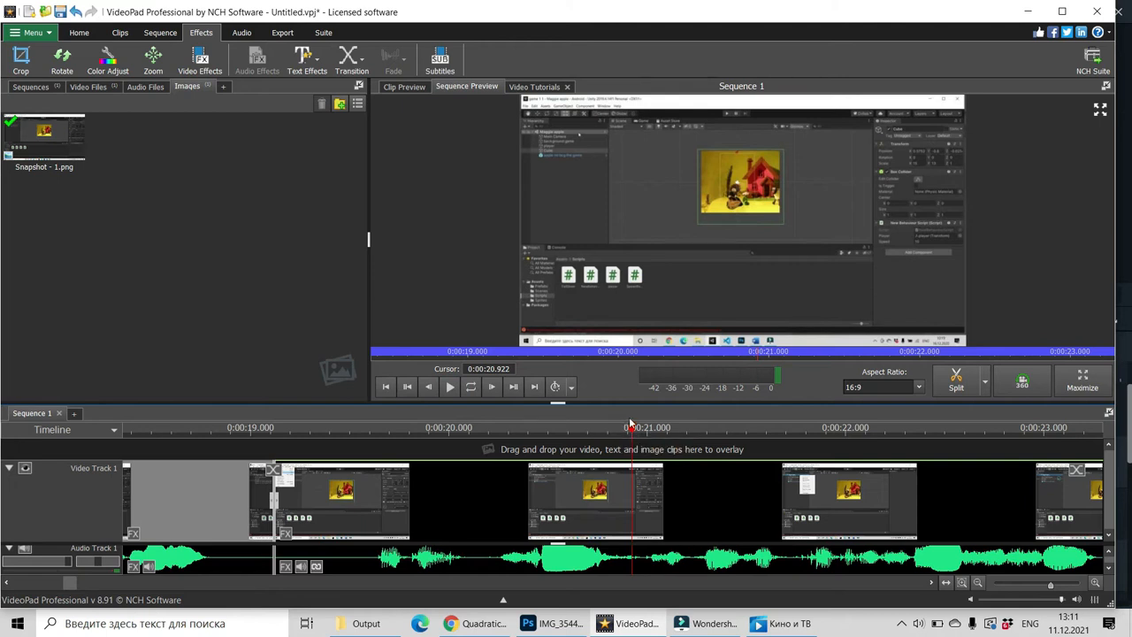
{"action": "left_click_drag", "start_coordinate": [632, 429], "coordinate": [490, 459]}
{"action": "left_click_drag", "start_coordinate": [1051, 586], "coordinate": [1056, 588]}
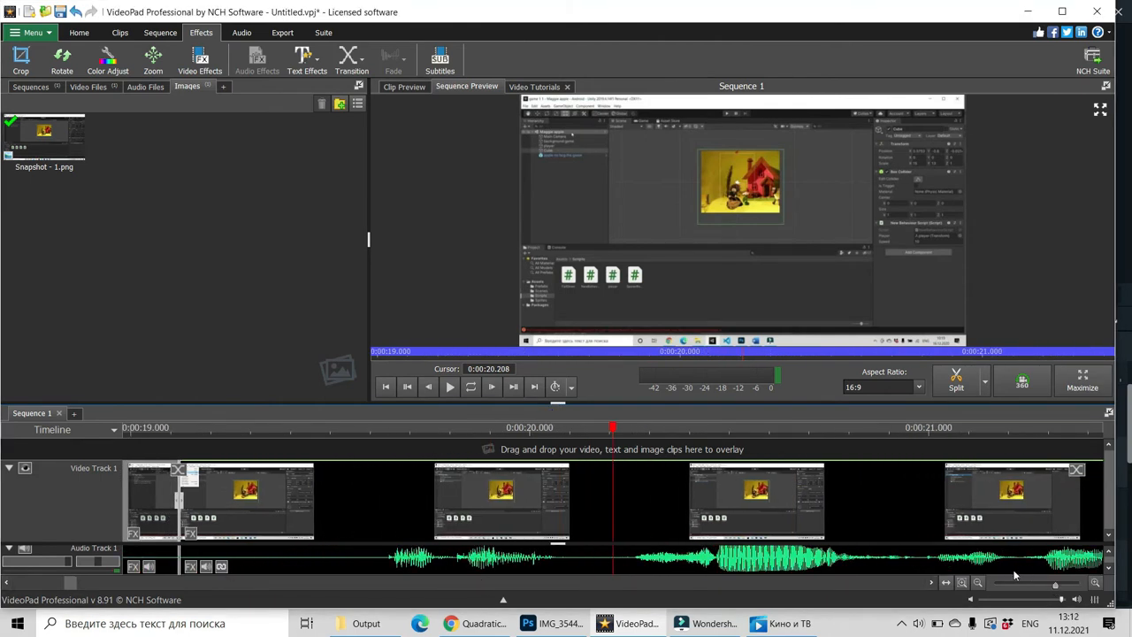
{"action": "left_click", "coordinate": [449, 386]}
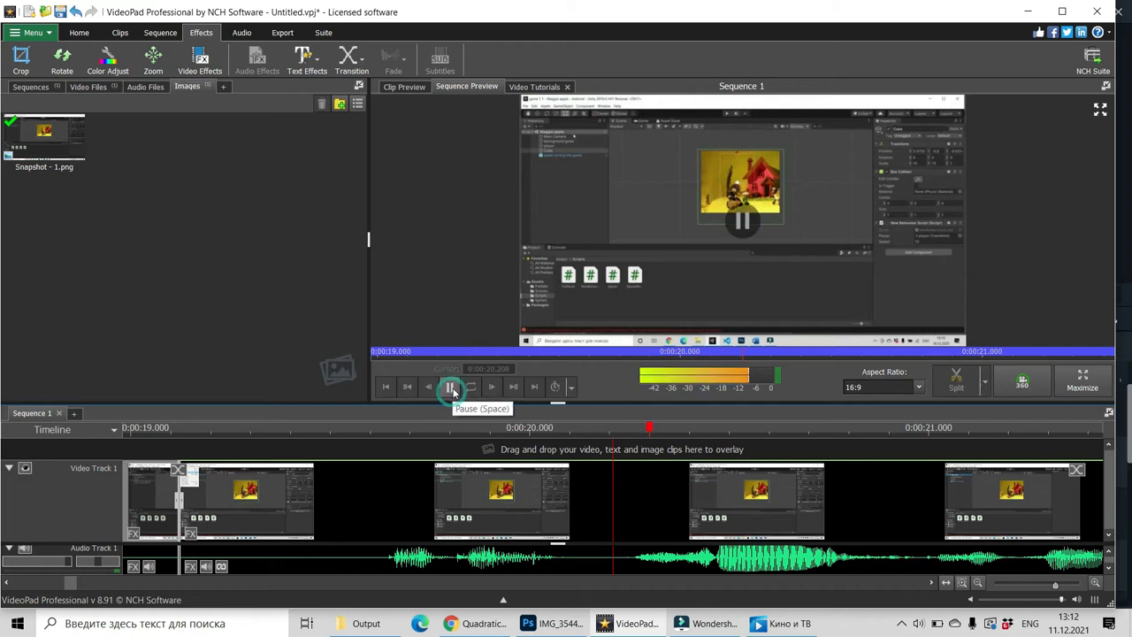
{"action": "left_click", "coordinate": [450, 386]}
Split the last segment at 0:00:20.233 and 0:00:20.954 to isolate the audio fragment
{"action": "left_click", "coordinate": [978, 429]}
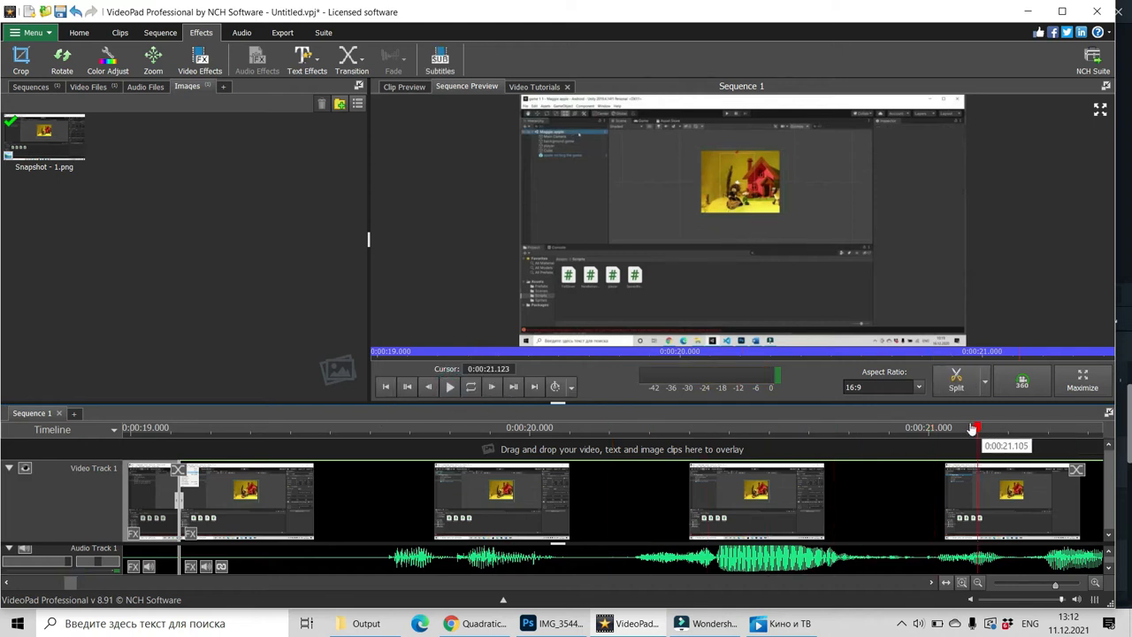
{"action": "left_click_drag", "start_coordinate": [978, 429], "coordinate": [623, 489]}
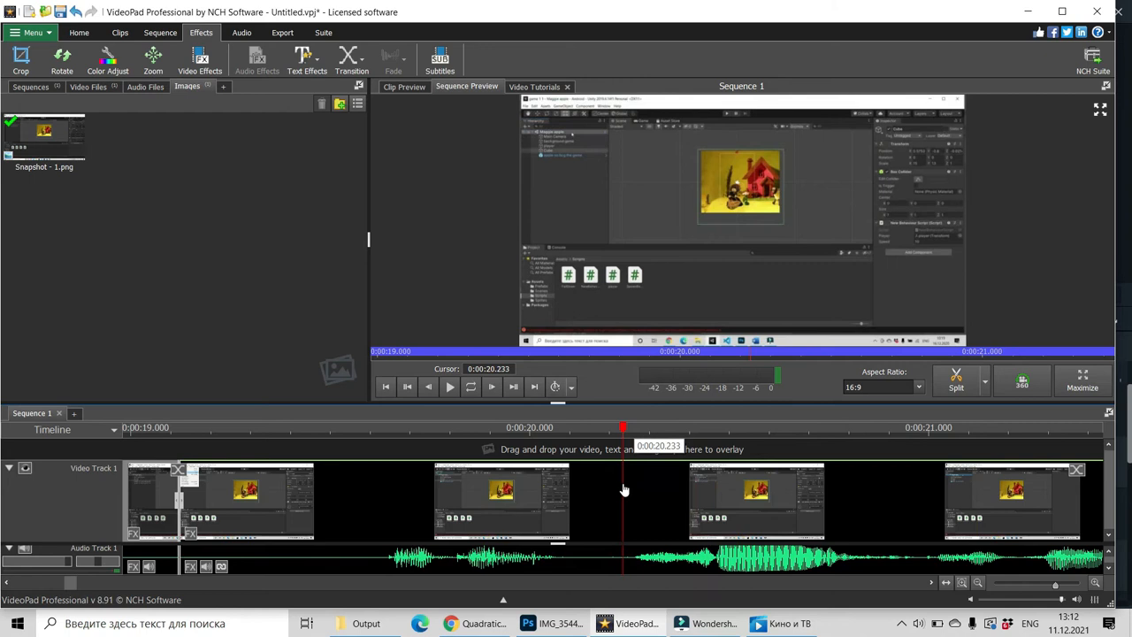
{"action": "left_click", "coordinate": [956, 382]}
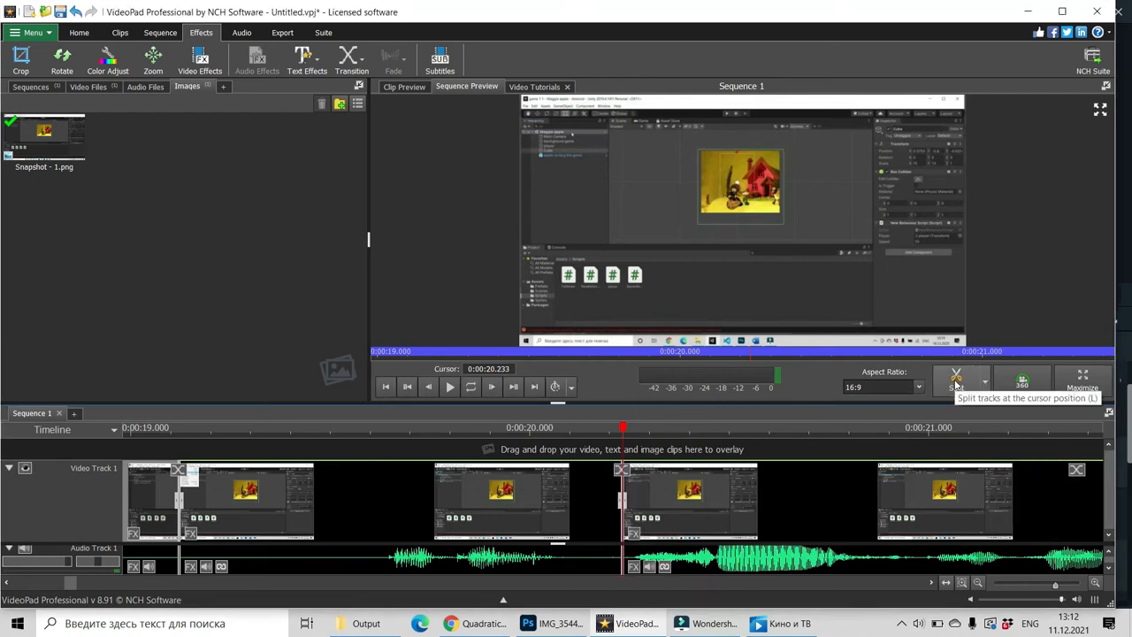
{"action": "left_click_drag", "start_coordinate": [625, 431], "coordinate": [912, 474]}
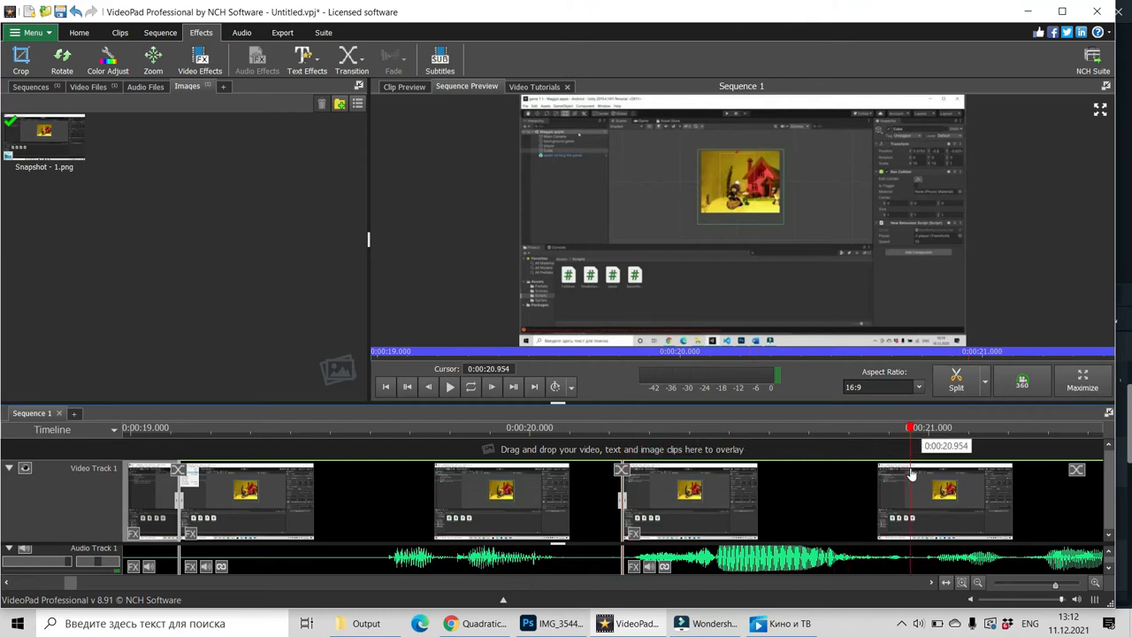
{"action": "left_click", "coordinate": [959, 382]}
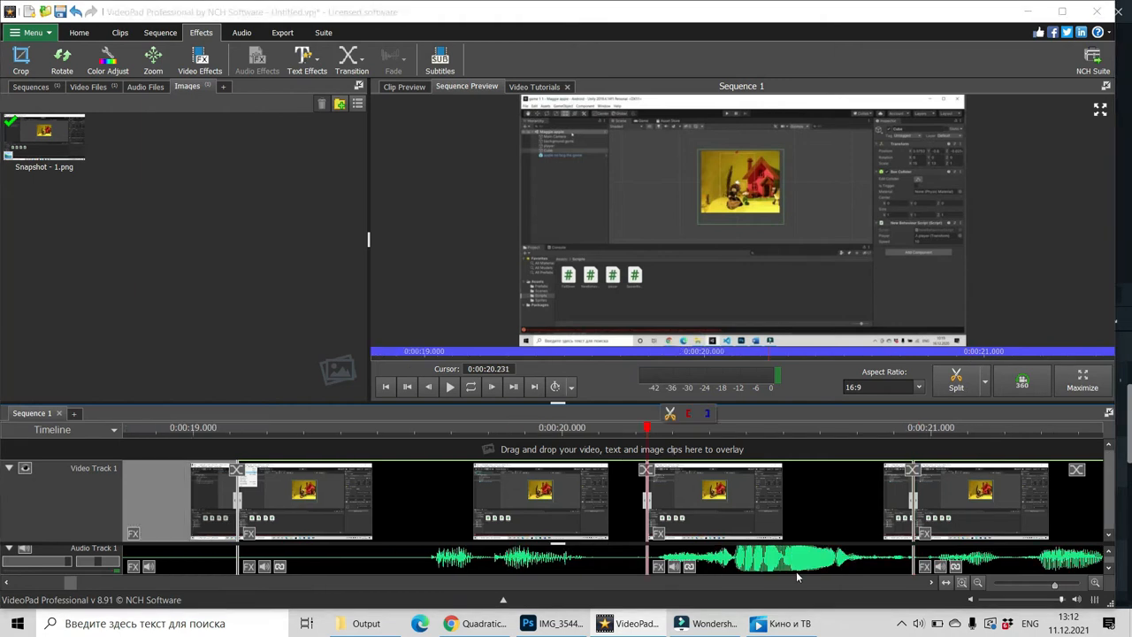
Unlink the isolated fragment's audio from its video and mute that audio clip
{"action": "left_click", "coordinate": [793, 566]}
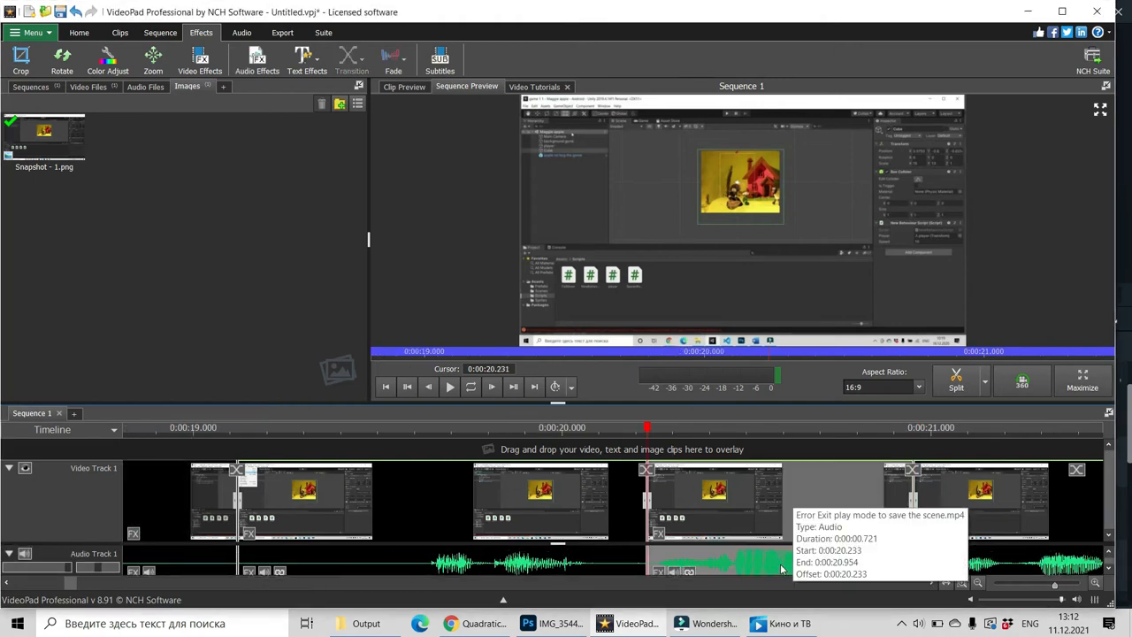
{"action": "right_click", "coordinate": [782, 569]}
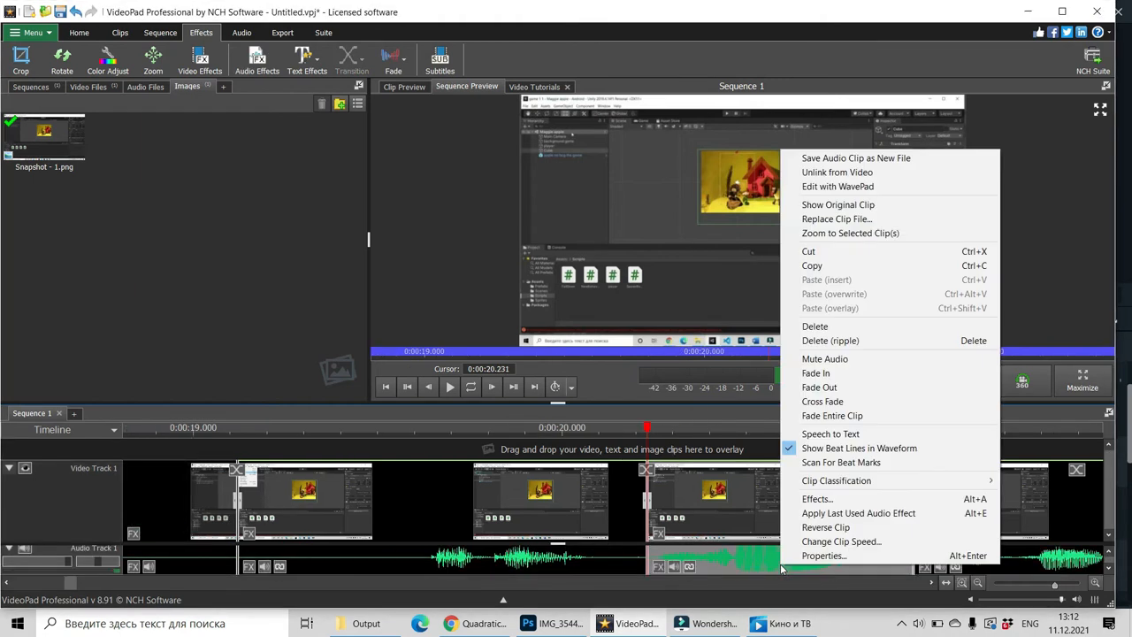
{"action": "left_click", "coordinate": [853, 173]}
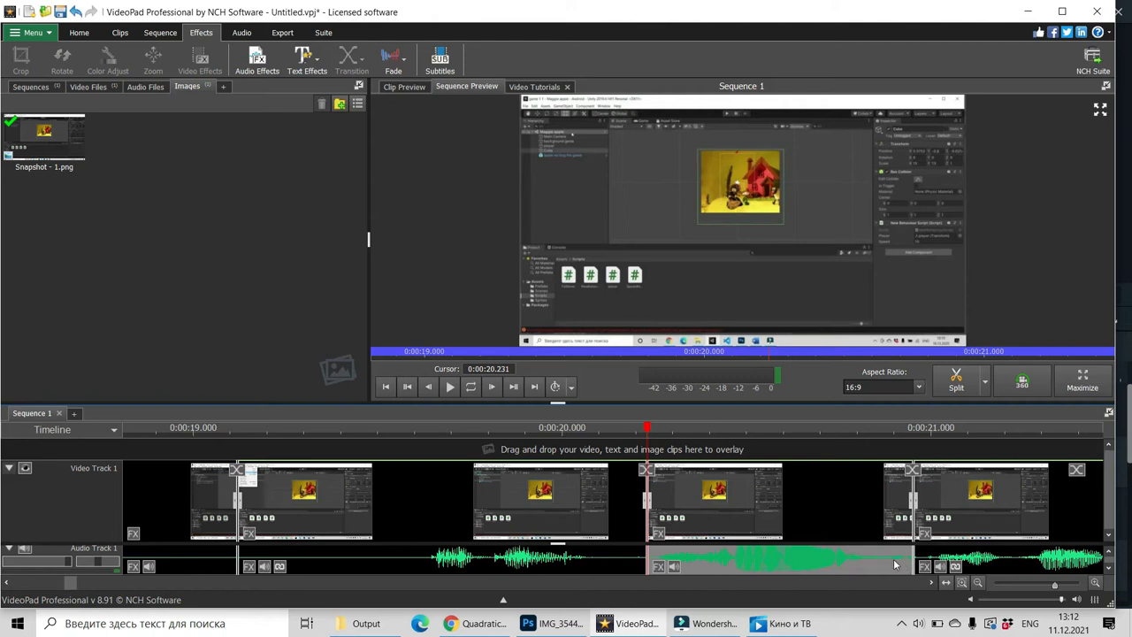
{"action": "left_click", "coordinate": [676, 569]}
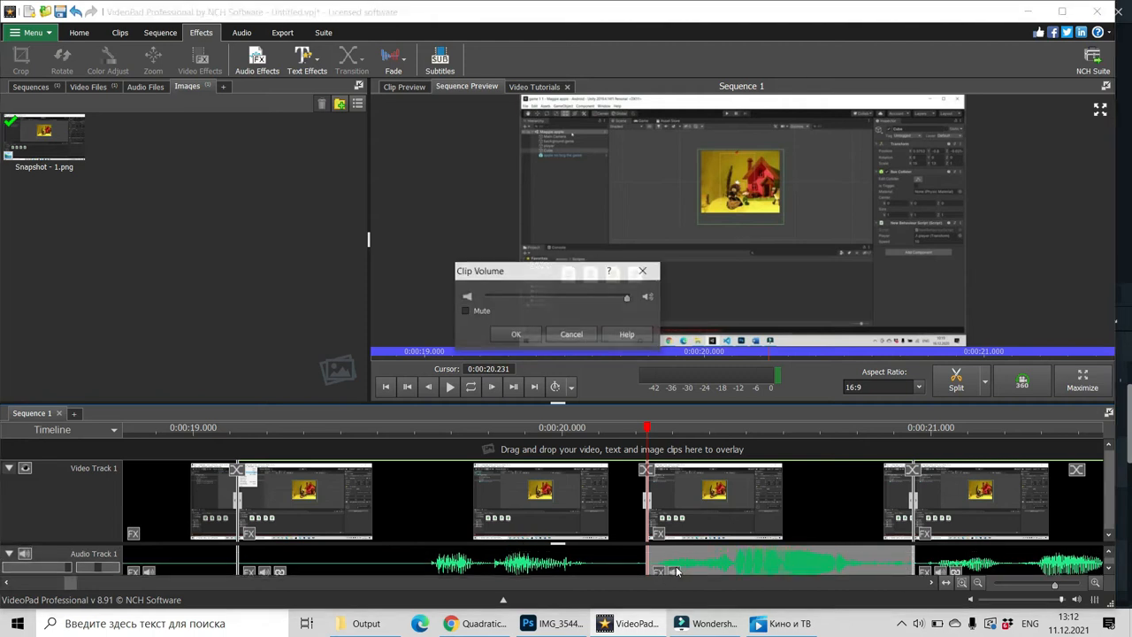
{"action": "left_click", "coordinate": [464, 311]}
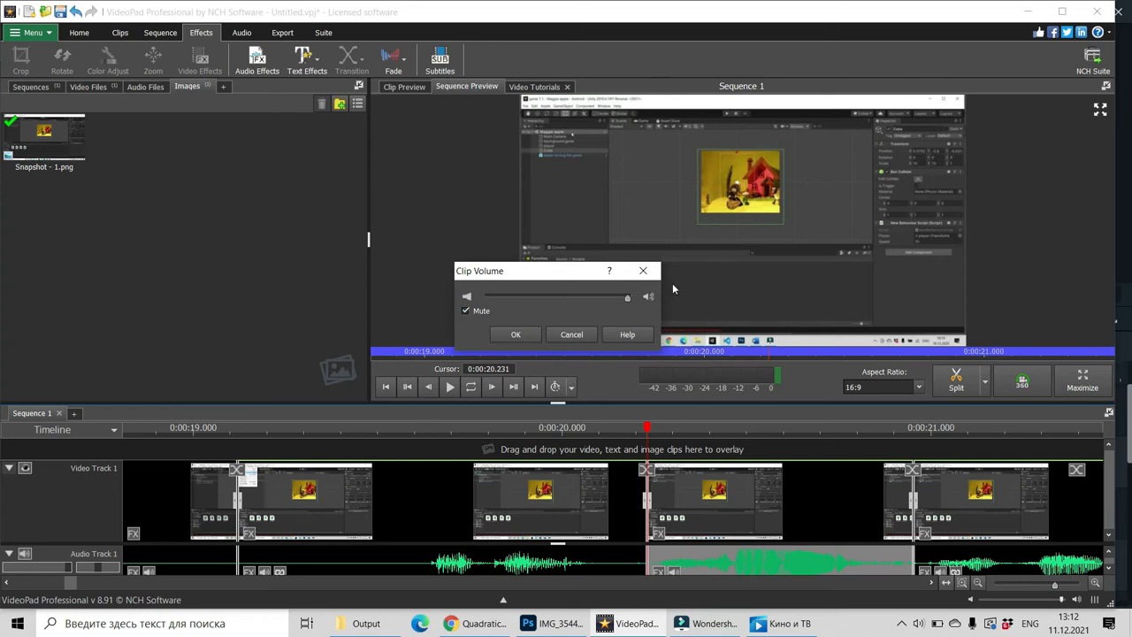
{"action": "left_click", "coordinate": [516, 334]}
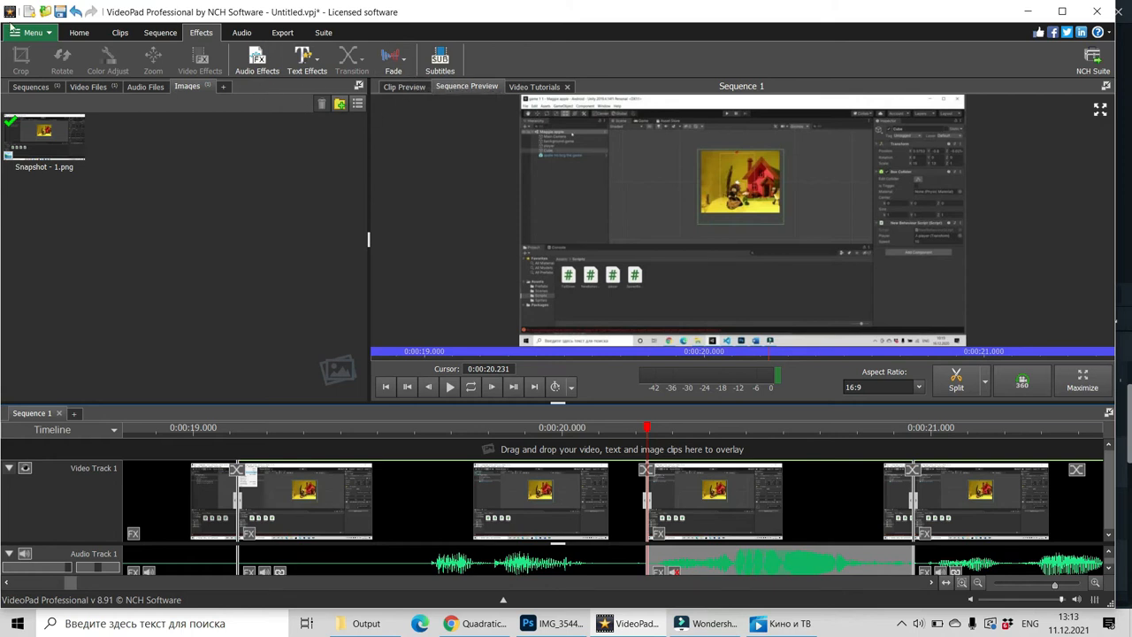
Position the playhead at the start of the muted audio fragment, at about 0:00:20.230
{"action": "left_click", "coordinate": [79, 32]}
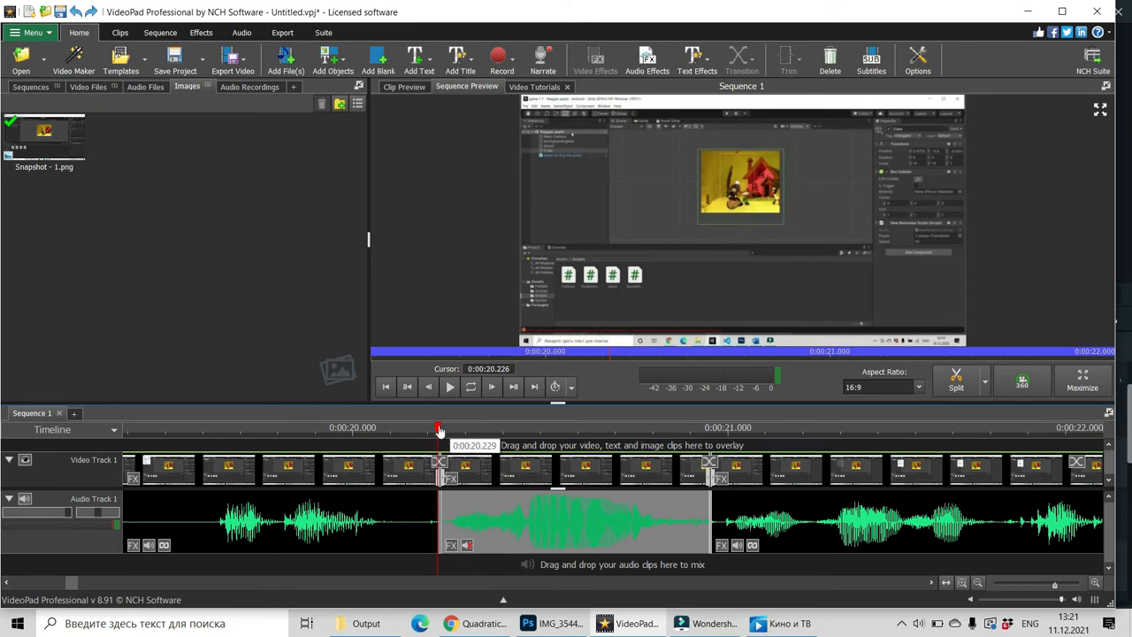
{"action": "left_click", "coordinate": [440, 430]}
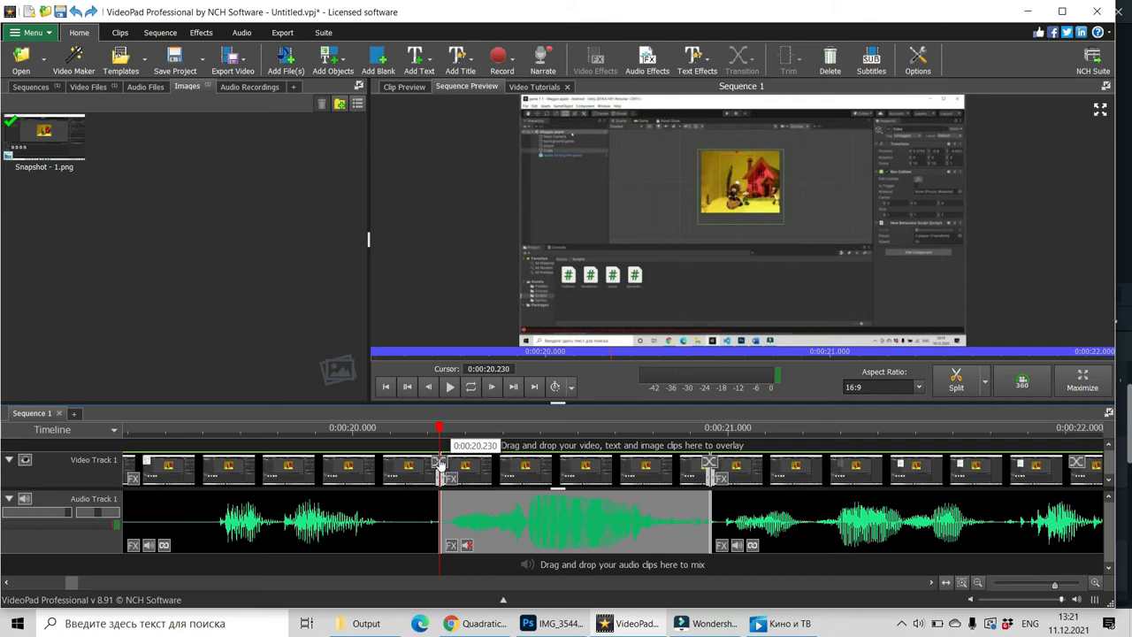
{"action": "left_click", "coordinate": [441, 464]}
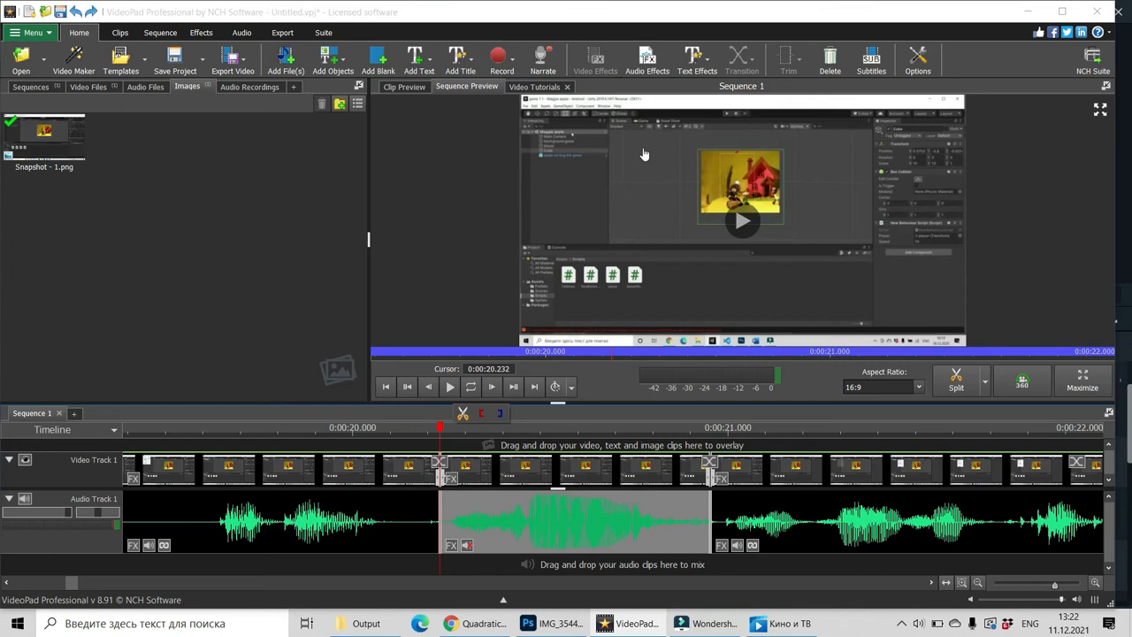
Record a replacement audio clip of about 1.5 seconds from the USB condenser microphone under the filename My Audio
{"action": "left_click", "coordinate": [510, 62]}
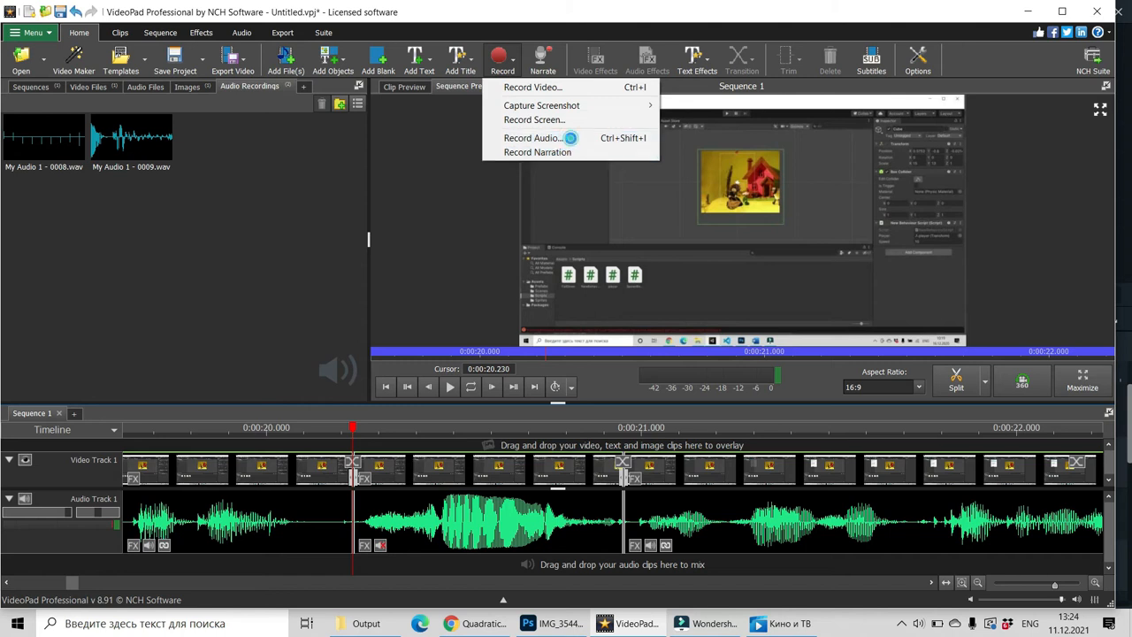
{"action": "left_click", "coordinate": [569, 139]}
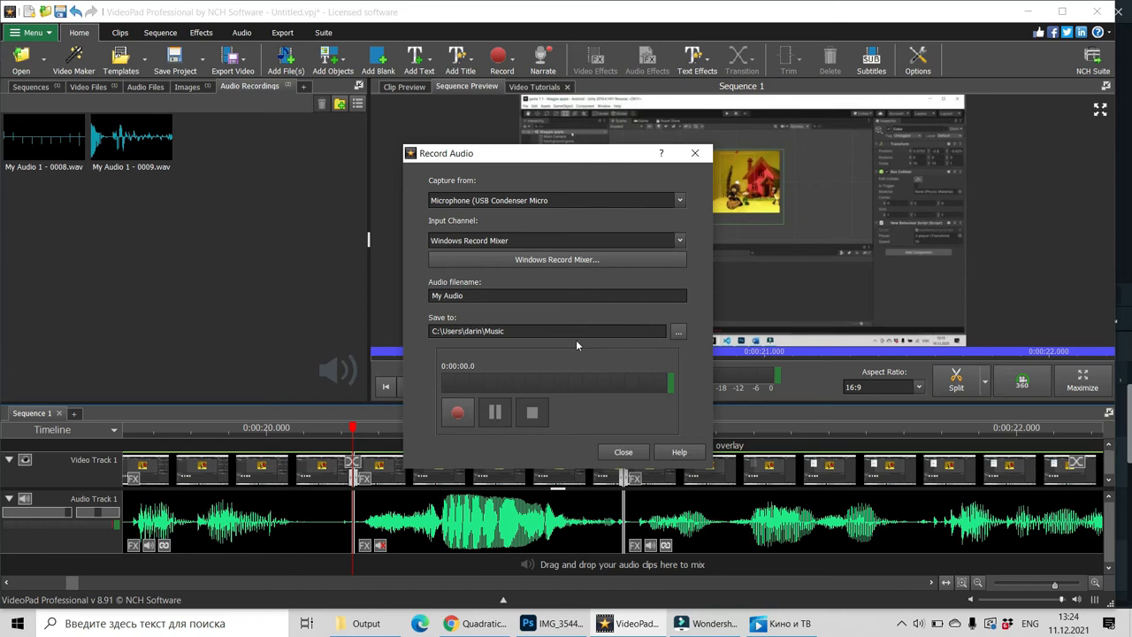
{"action": "left_click", "coordinate": [457, 414]}
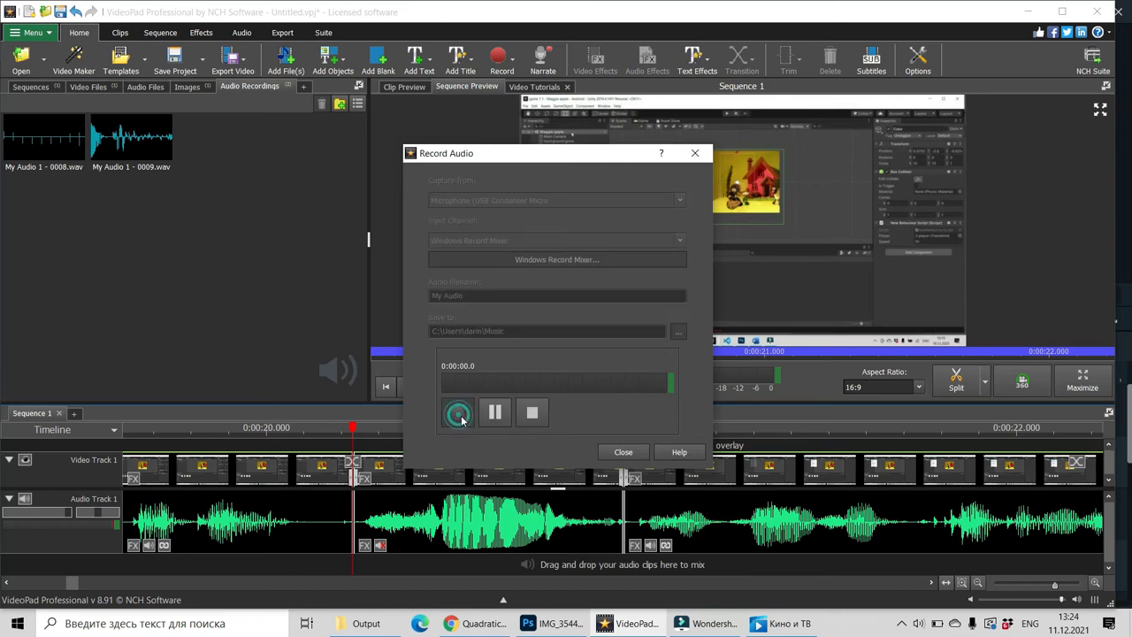
{"action": "left_click", "coordinate": [502, 423]}
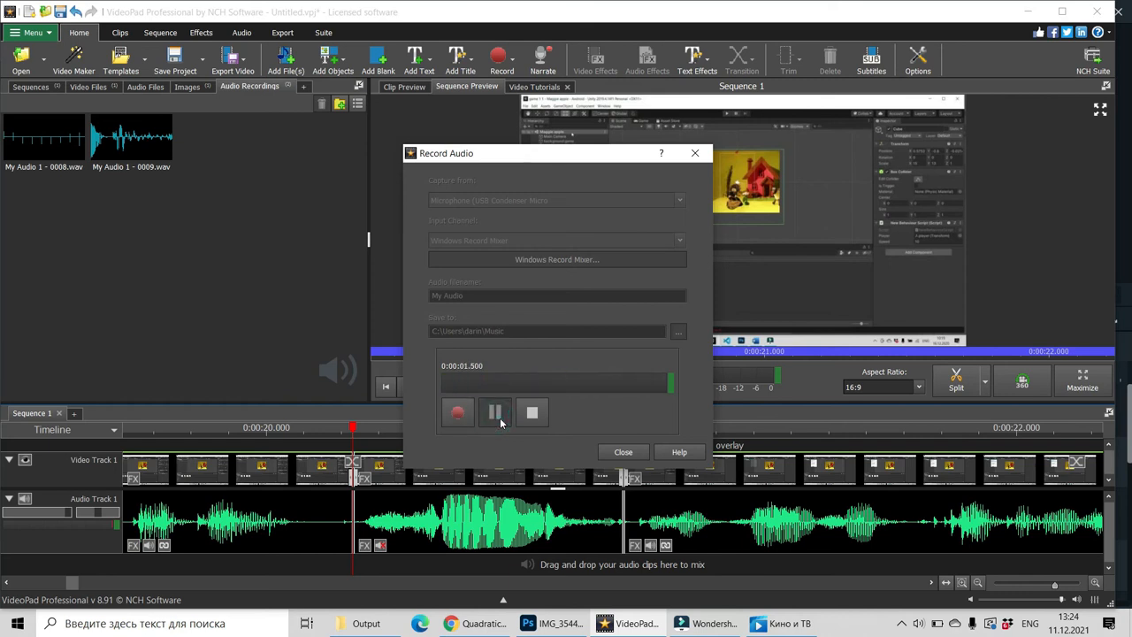
{"action": "left_click", "coordinate": [623, 452]}
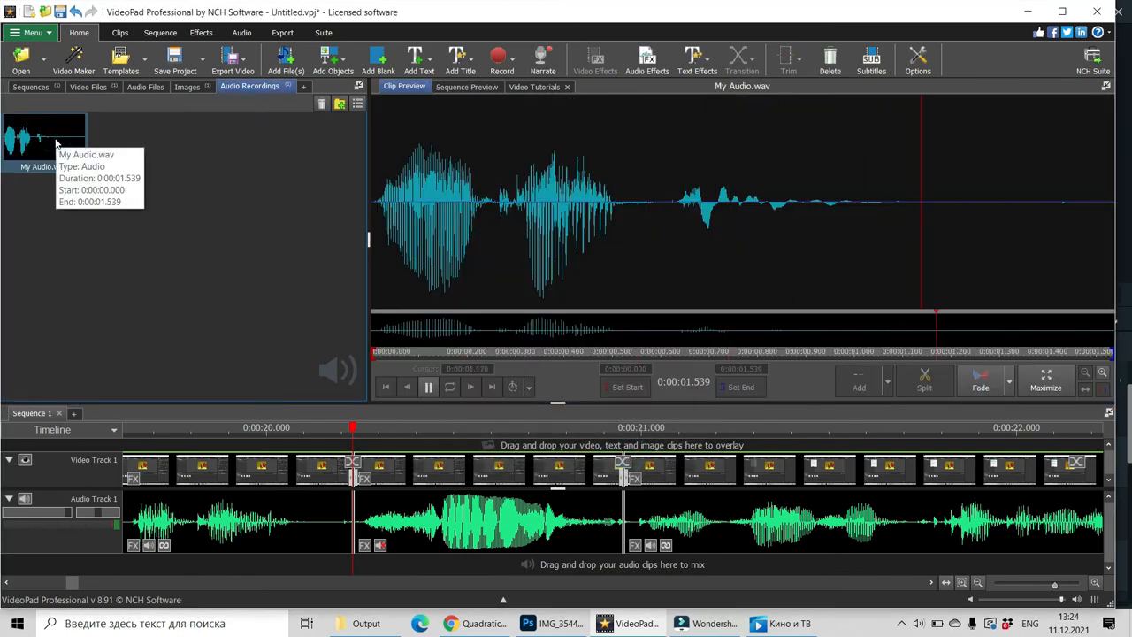
Place My Audio.wav on a separate audio track beneath the muted fragment, starting at about 0:00:20.3, and play the passage
{"action": "left_click_drag", "start_coordinate": [48, 143], "coordinate": [312, 571]}
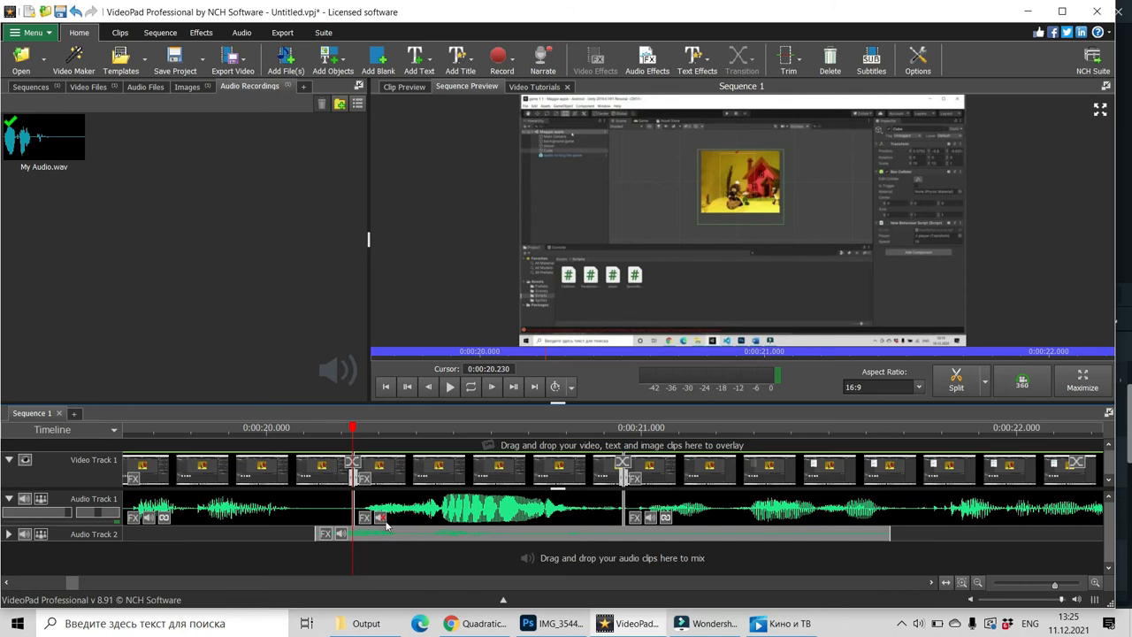
{"action": "left_click_drag", "start_coordinate": [395, 536], "coordinate": [452, 545]}
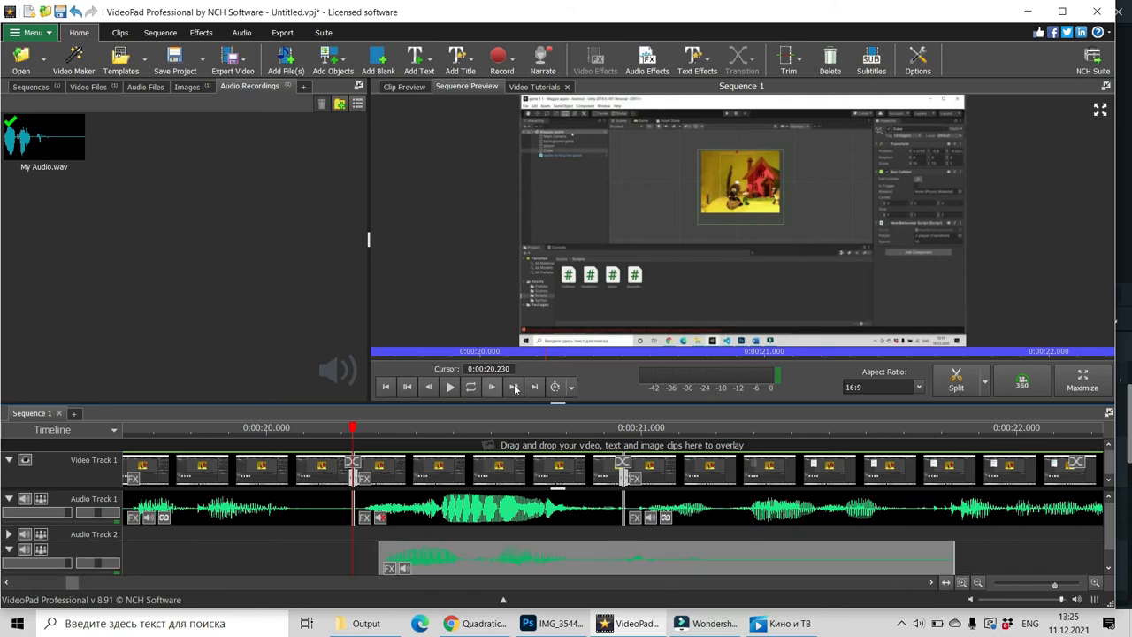
{"action": "left_click_drag", "start_coordinate": [351, 426], "coordinate": [321, 427]}
{"action": "left_click", "coordinate": [450, 387]}
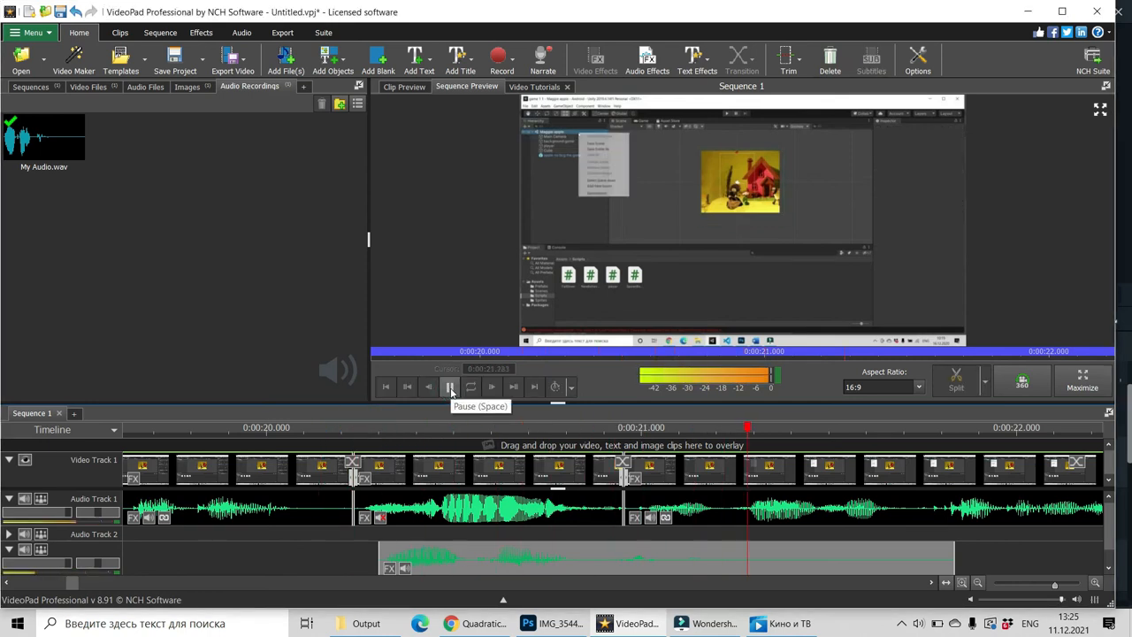
Stop playback and split the clips at 0:00:20.936, where the speech in the replacement narration has ended
{"action": "left_click", "coordinate": [450, 387]}
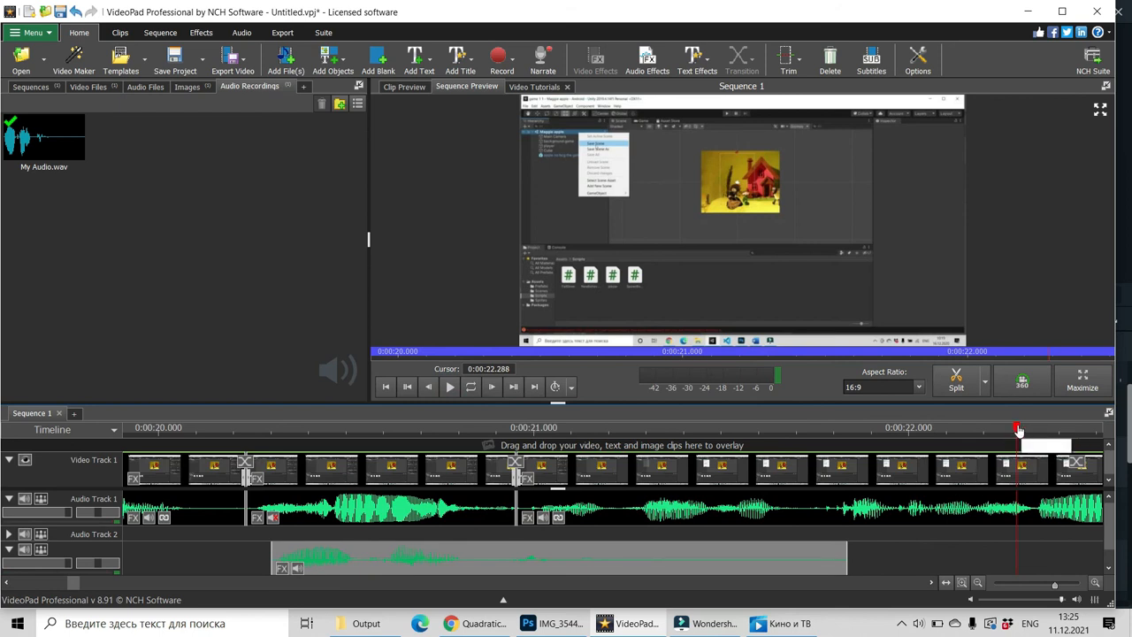
{"action": "left_click_drag", "start_coordinate": [1017, 429], "coordinate": [510, 536]}
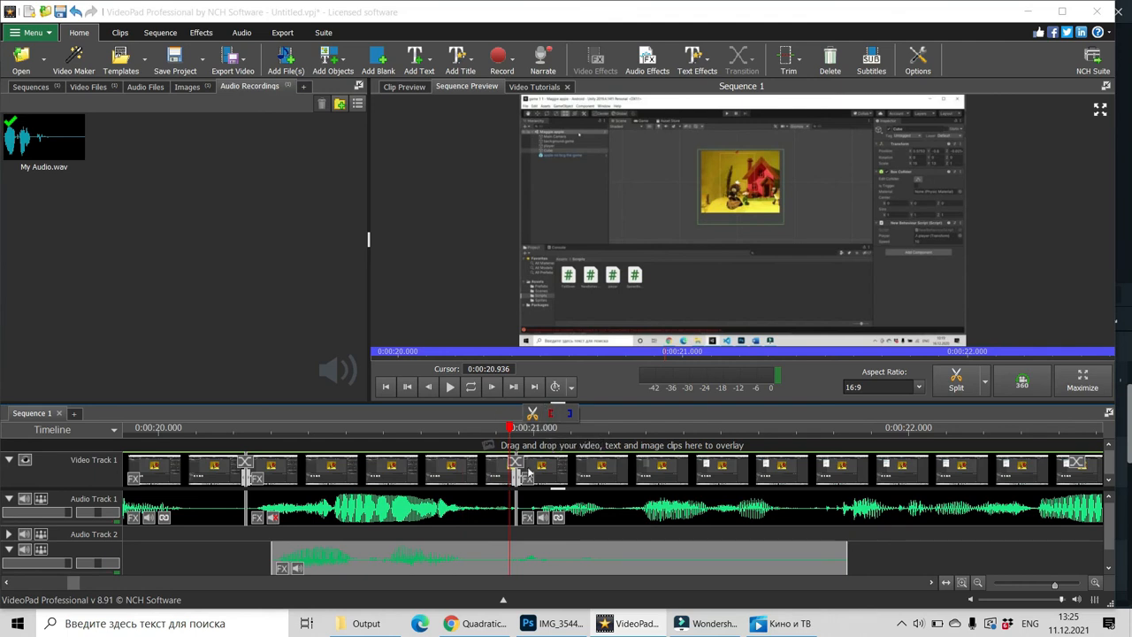
{"action": "left_click", "coordinate": [956, 379]}
Delete the nearly silent tail of the replacement narration after the split, without a ripple delete
{"action": "left_click", "coordinate": [679, 553]}
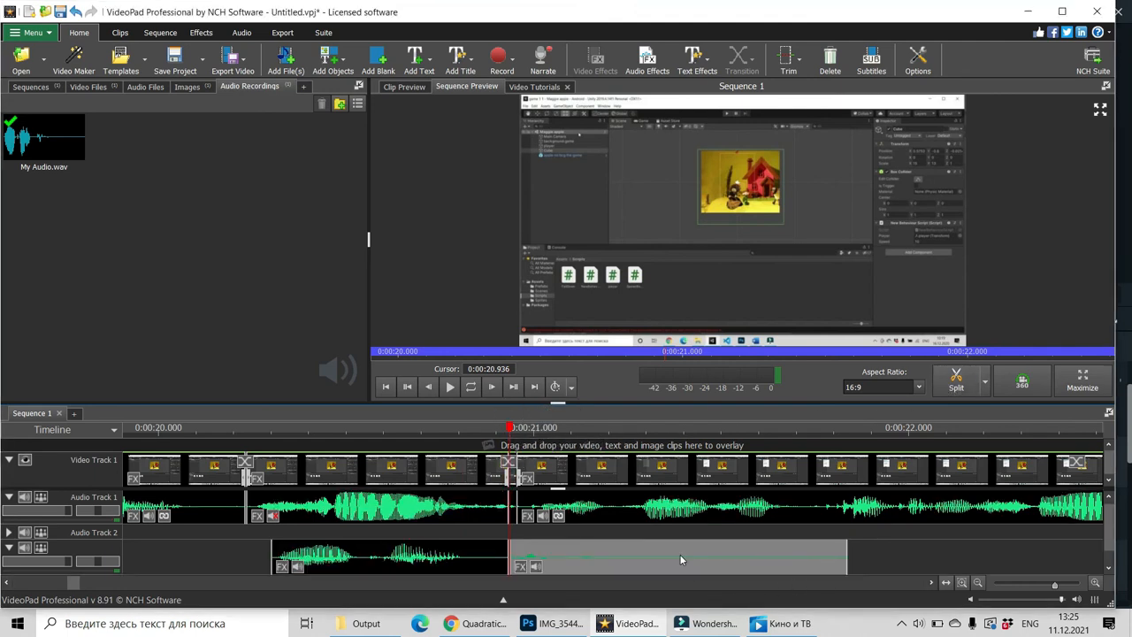
{"action": "right_click", "coordinate": [679, 554]}
{"action": "left_click", "coordinate": [645, 560]}
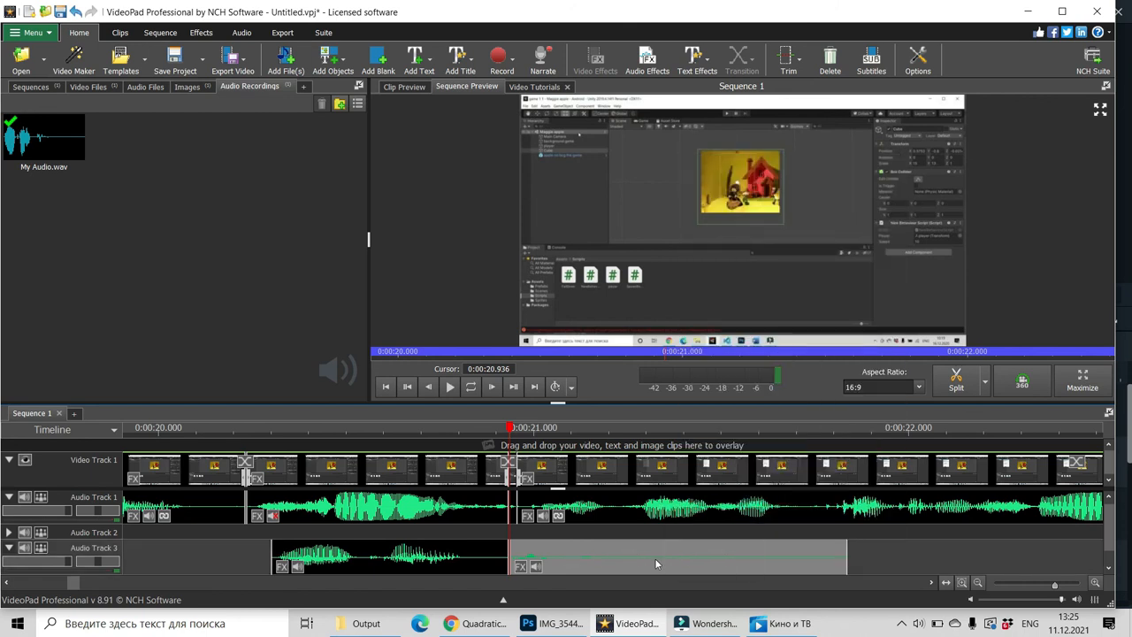
{"action": "right_click", "coordinate": [655, 559]}
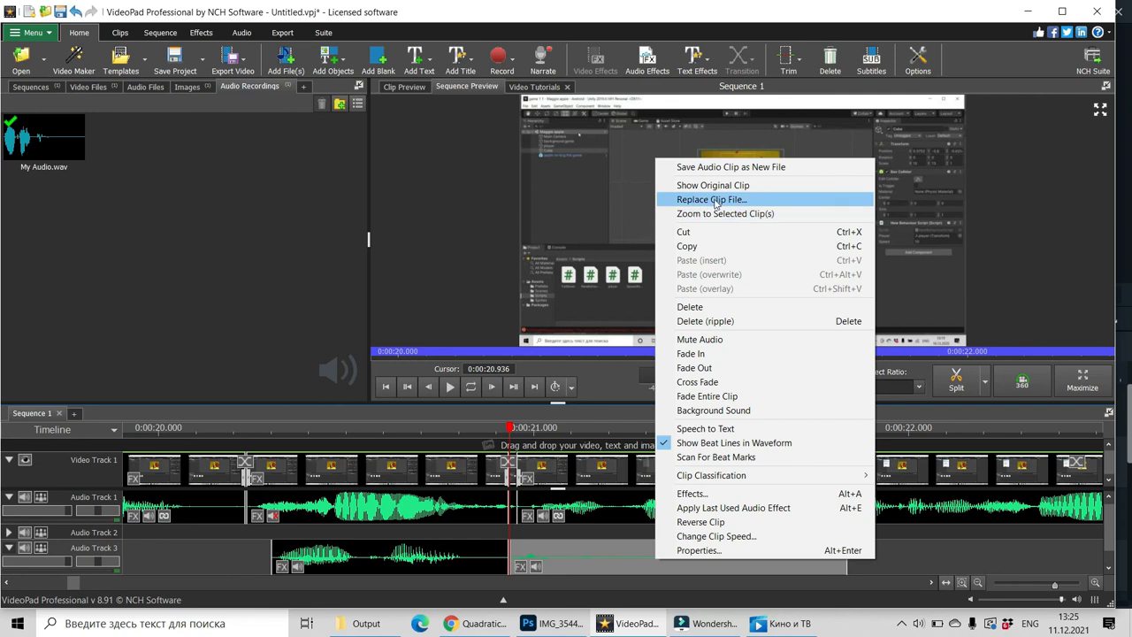
{"action": "left_click", "coordinate": [716, 309]}
Play the passage with the trimmed replacement narration, starting shortly before the muted fragment
{"action": "left_click_drag", "start_coordinate": [508, 429], "coordinate": [206, 464]}
{"action": "left_click", "coordinate": [450, 387]}
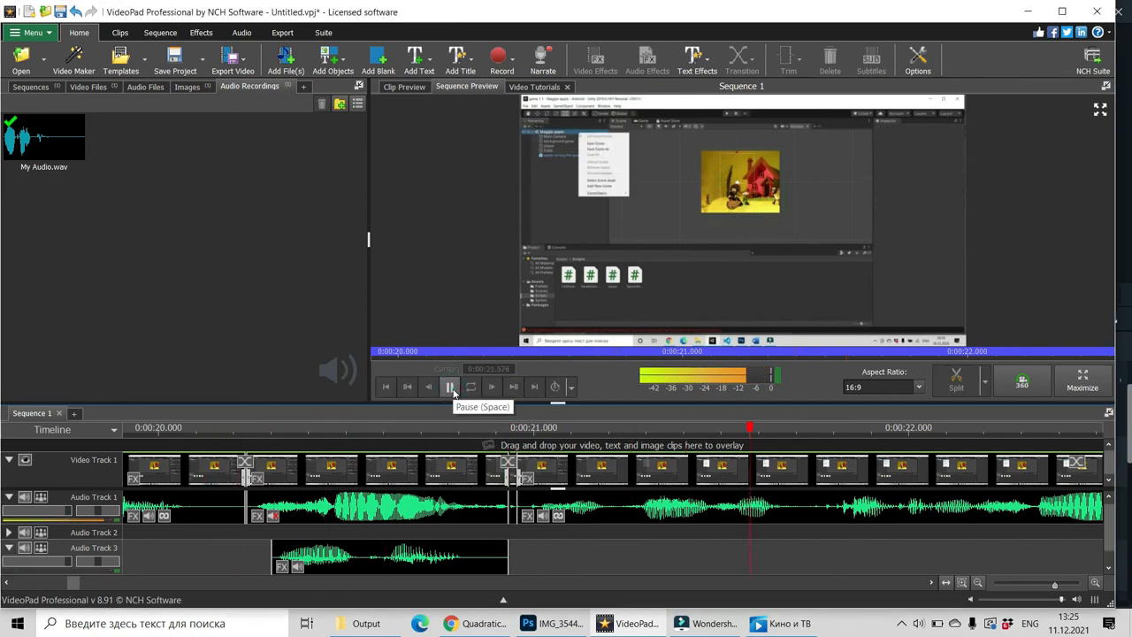
{"action": "left_click", "coordinate": [451, 386]}
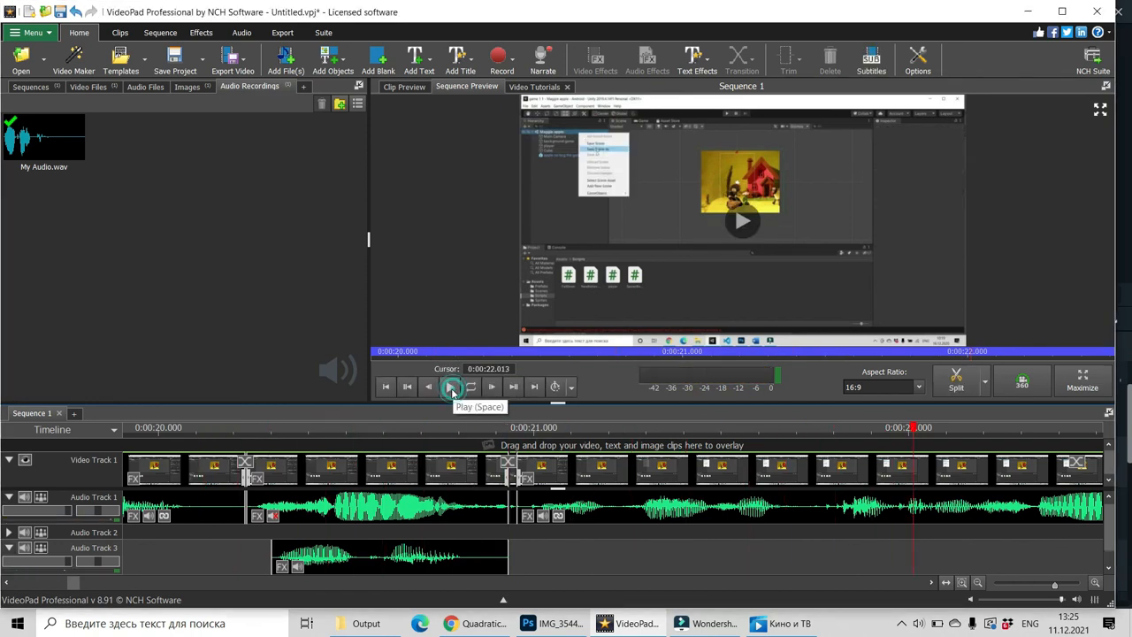
Adjust the clip volume of the trimmed replacement narration on Audio Track 3
{"action": "left_click", "coordinate": [298, 568]}
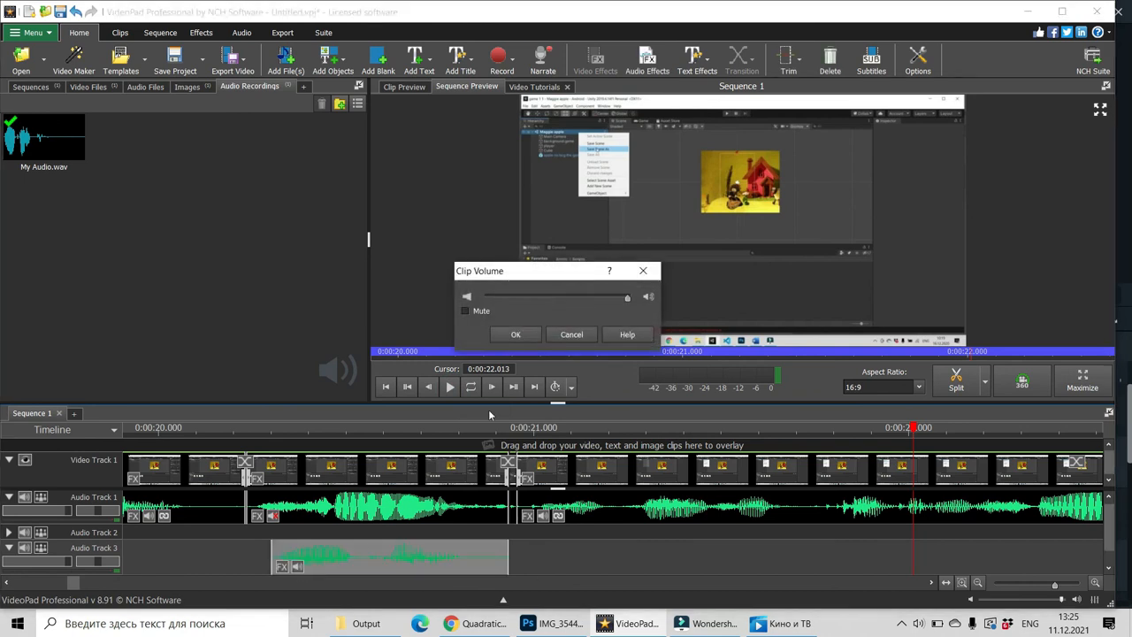
{"action": "mouse_move", "coordinate": [601, 304]}
{"action": "left_mouse_down"}
{"action": "mouse_move", "coordinate": [491, 306]}
{"action": "mouse_move", "coordinate": [622, 306]}
{"action": "mouse_move", "coordinate": [488, 310]}
{"action": "mouse_move", "coordinate": [630, 307]}
{"action": "mouse_move", "coordinate": [567, 308]}
{"action": "mouse_move", "coordinate": [609, 310]}
{"action": "left_mouse_up"}
{"action": "left_click", "coordinate": [510, 335]}
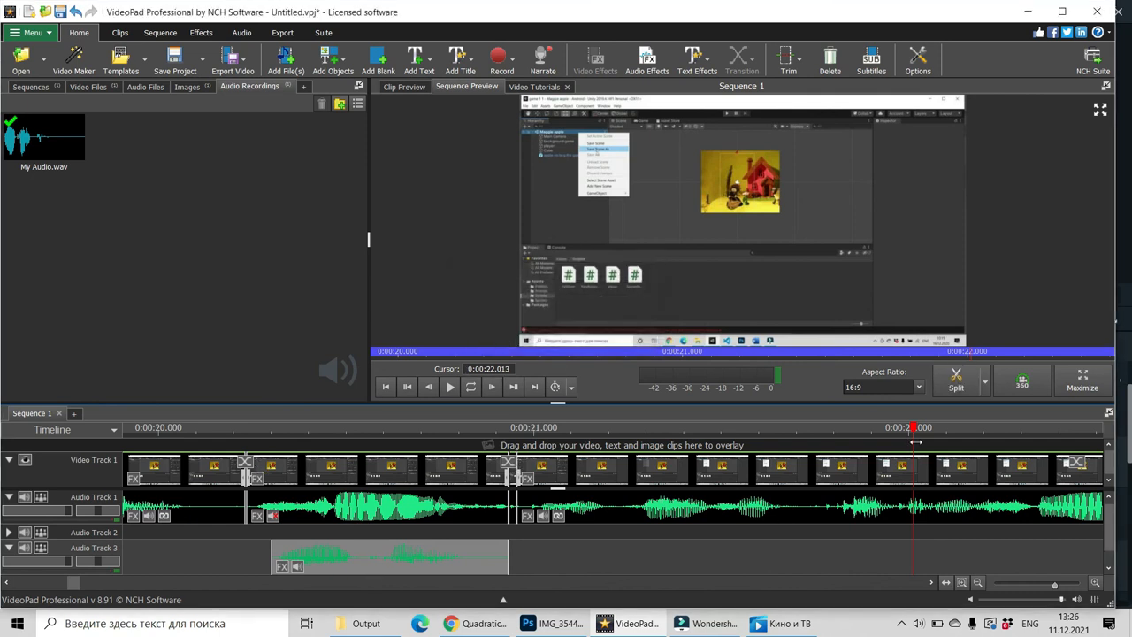
Replay the passage from 0:00:20.190 to check the narration's volume, and move the playhead to 0:00:22.454
{"action": "left_click_drag", "start_coordinate": [912, 427], "coordinate": [229, 429]}
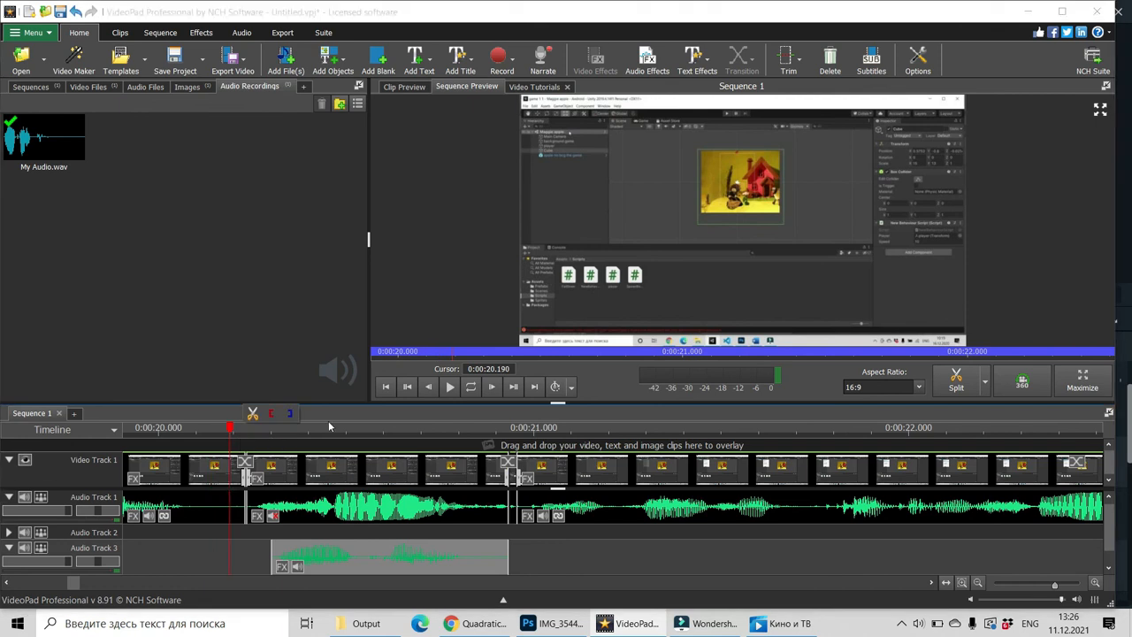
{"action": "left_click", "coordinate": [448, 389]}
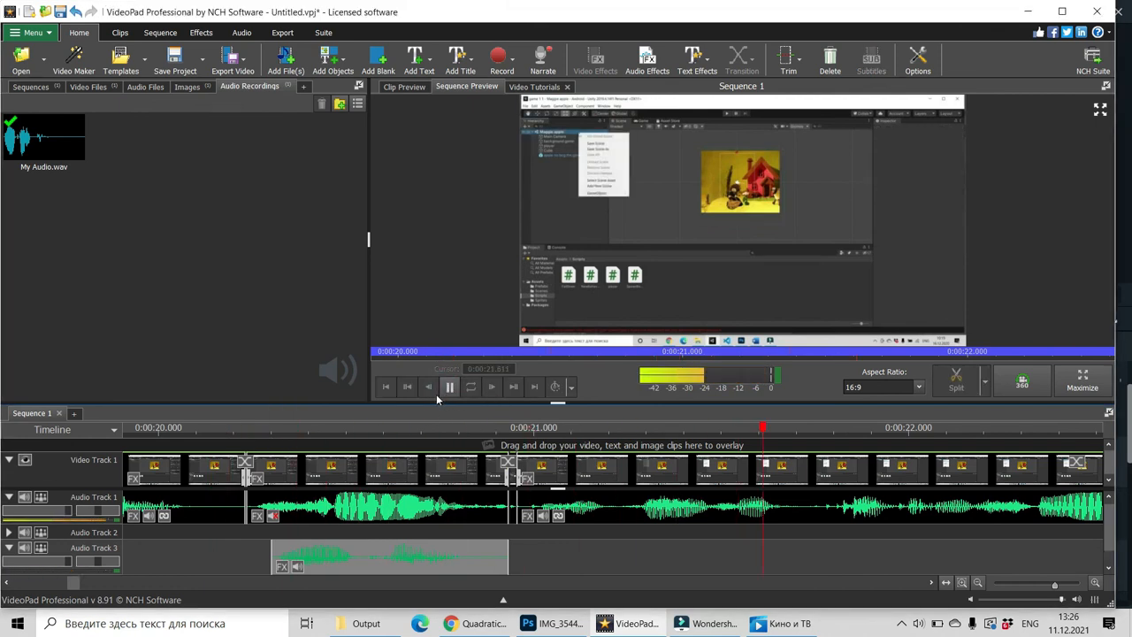
{"action": "left_click", "coordinate": [447, 391]}
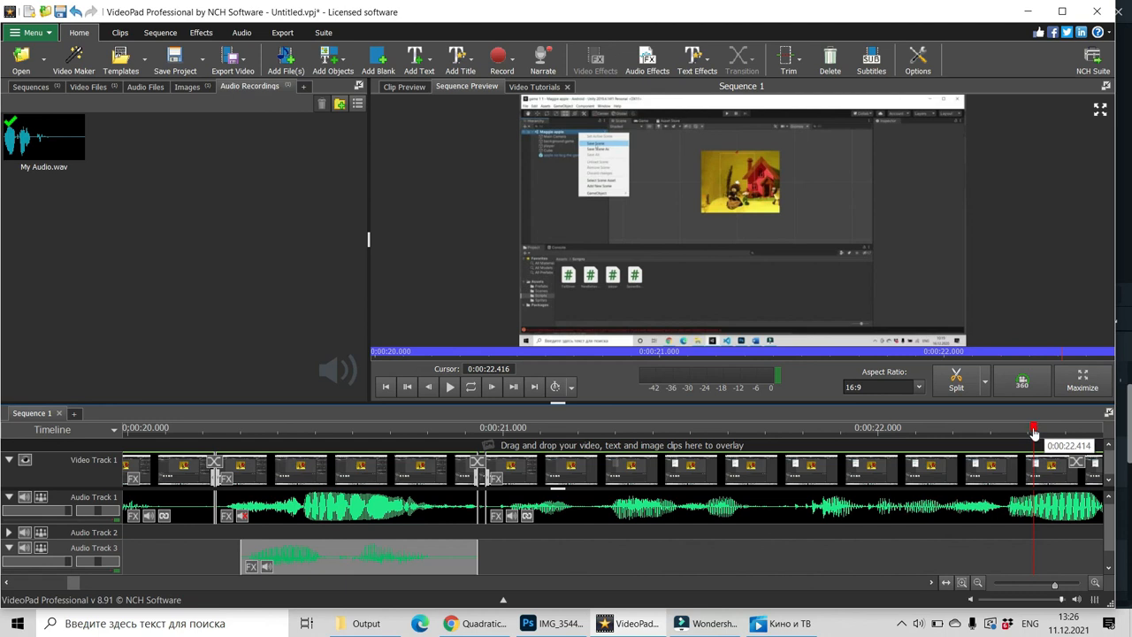
{"action": "left_click_drag", "start_coordinate": [1035, 433], "coordinate": [1049, 431]}
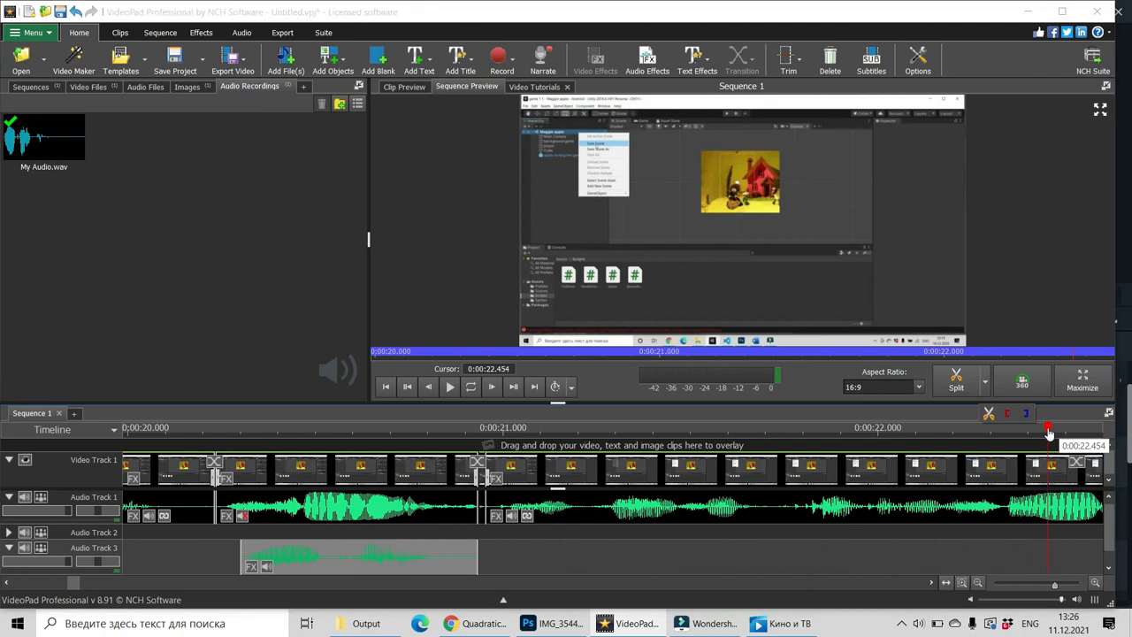